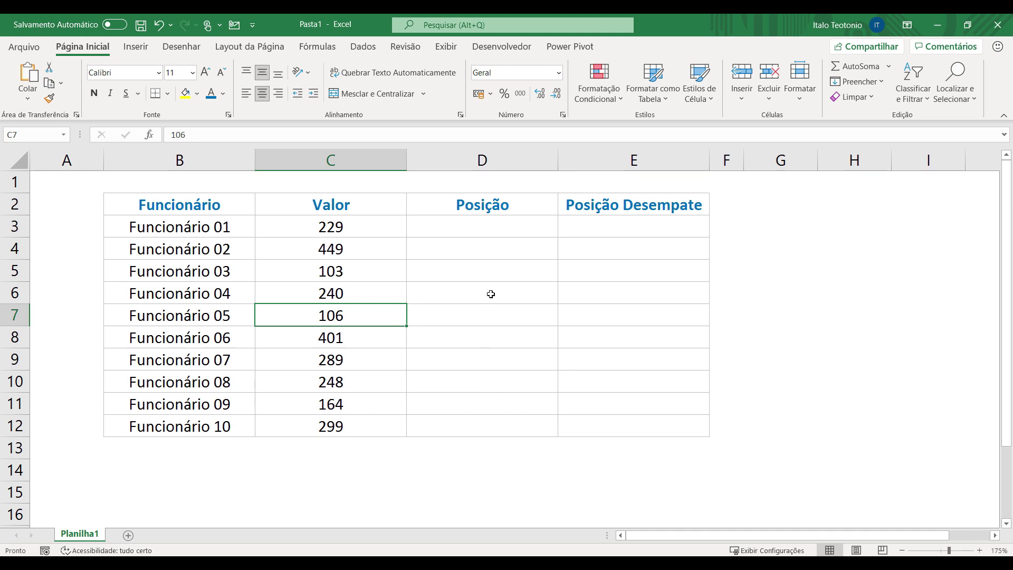
# Step: Enter =ORDEM.EQ(C3;C3:C12) in D3 to rank the first employee's value within the Valor column
pyautogui.click(504, 227)
pyautogui.write('=')
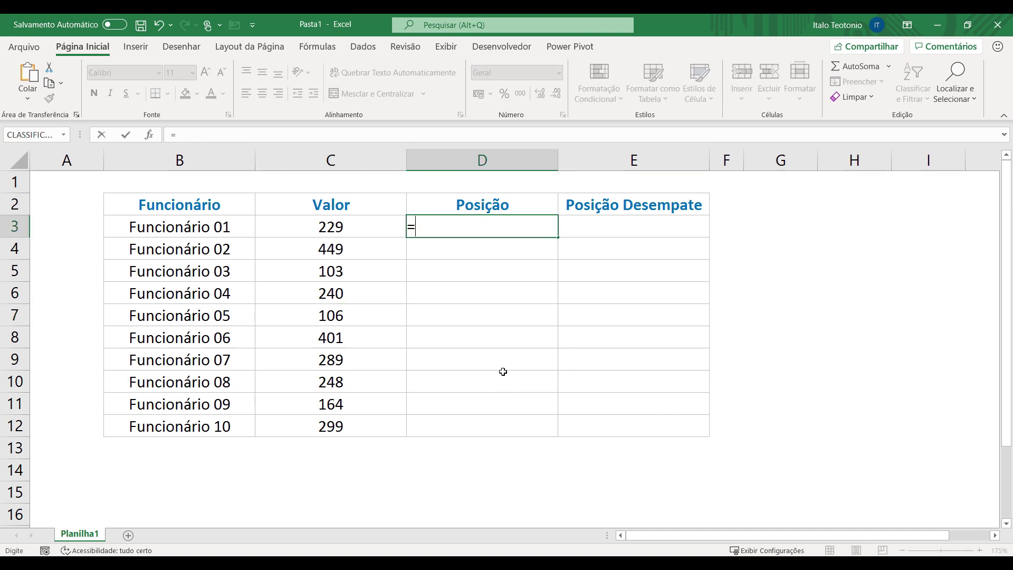
pyautogui.write('ordem.')
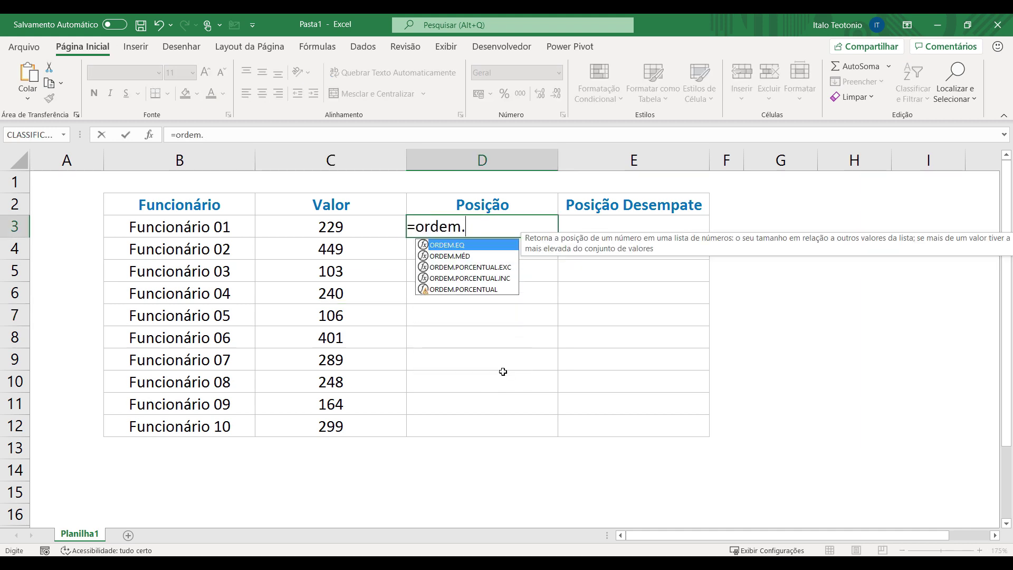
pyautogui.write('eq(')
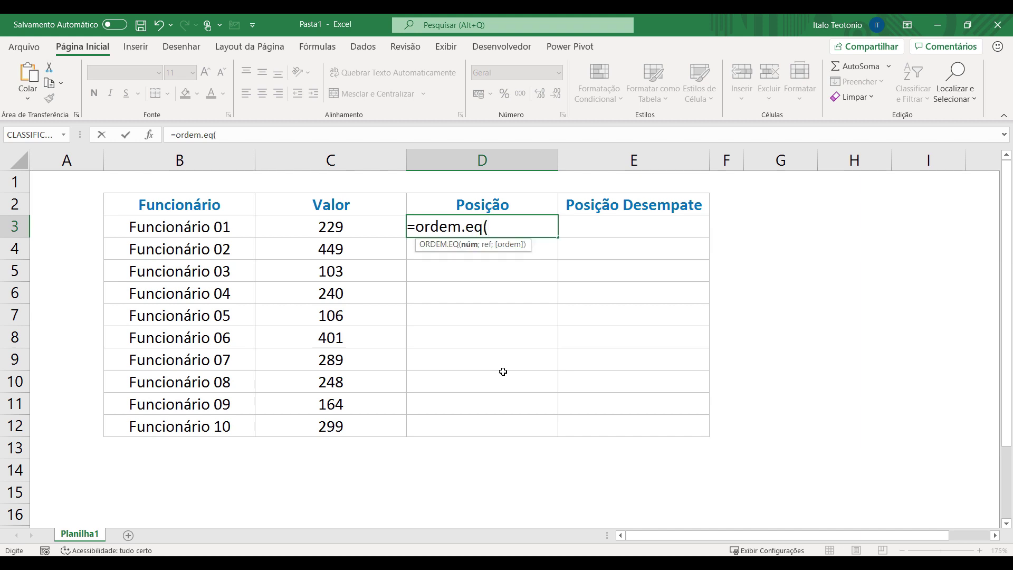
pyautogui.click(349, 230)
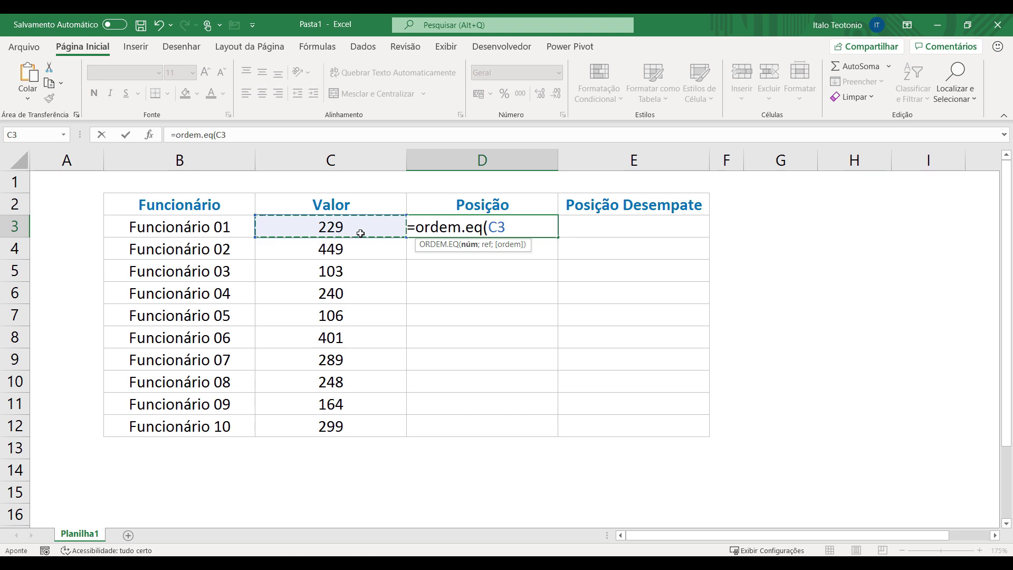
pyautogui.write(';')
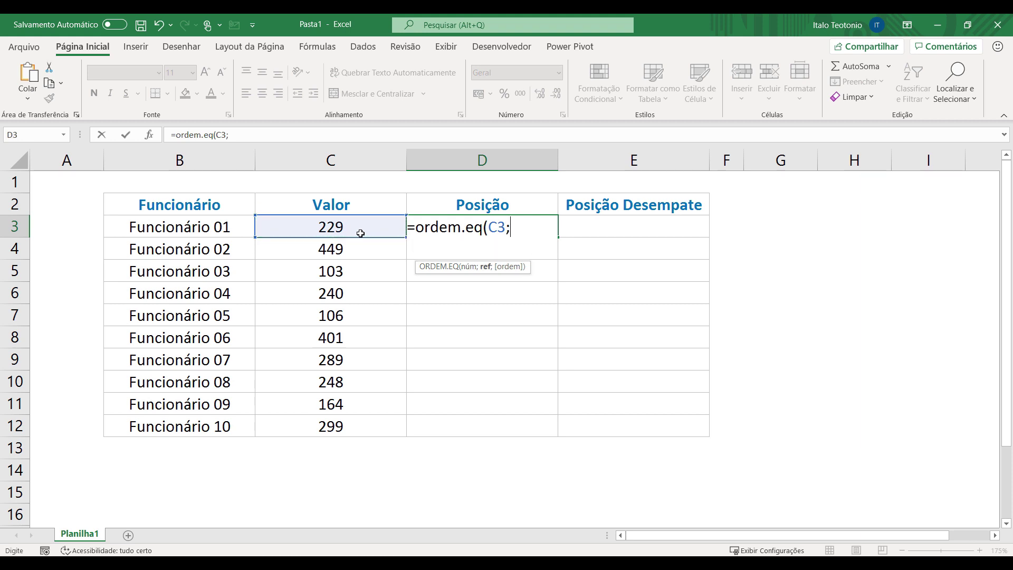
pyautogui.moveTo(357, 223); pyautogui.dragTo(347, 418)
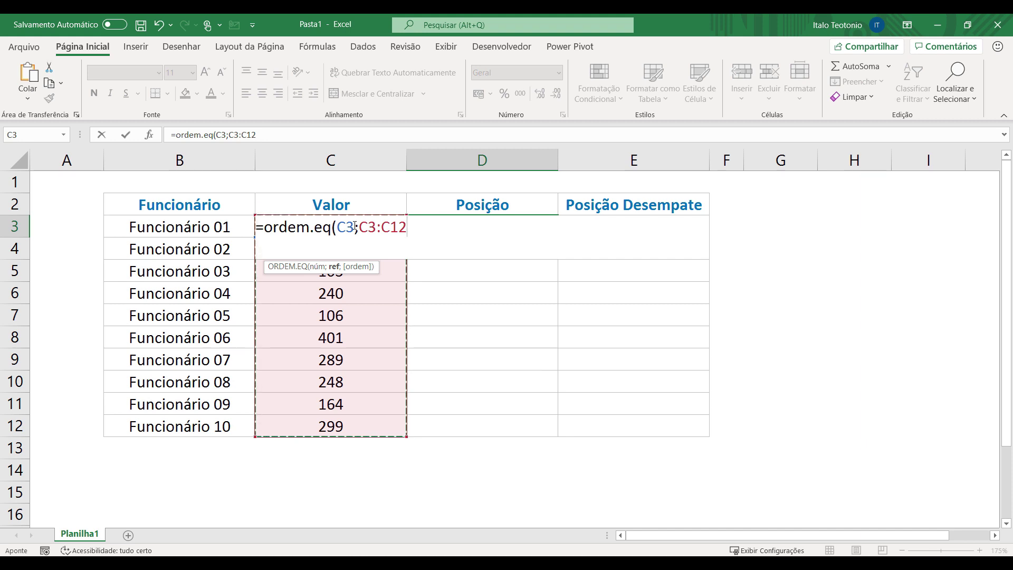
pyautogui.write(')')
pyautogui.press('Return')
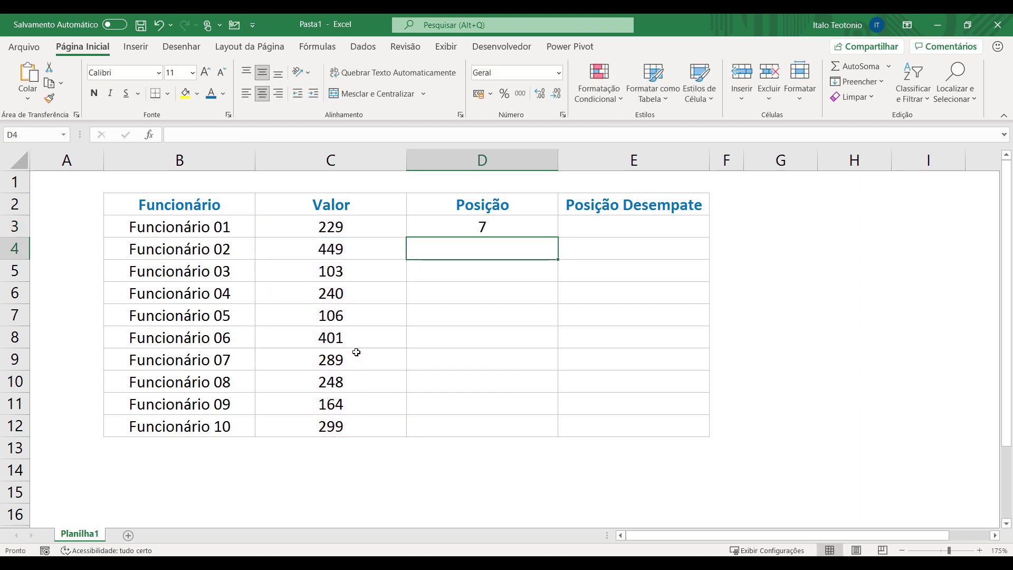
# Step: Make the reference range in D3's ranking formula absolute as $C$3:$C$12
pyautogui.click(506, 225)
pyautogui.click(342, 226)
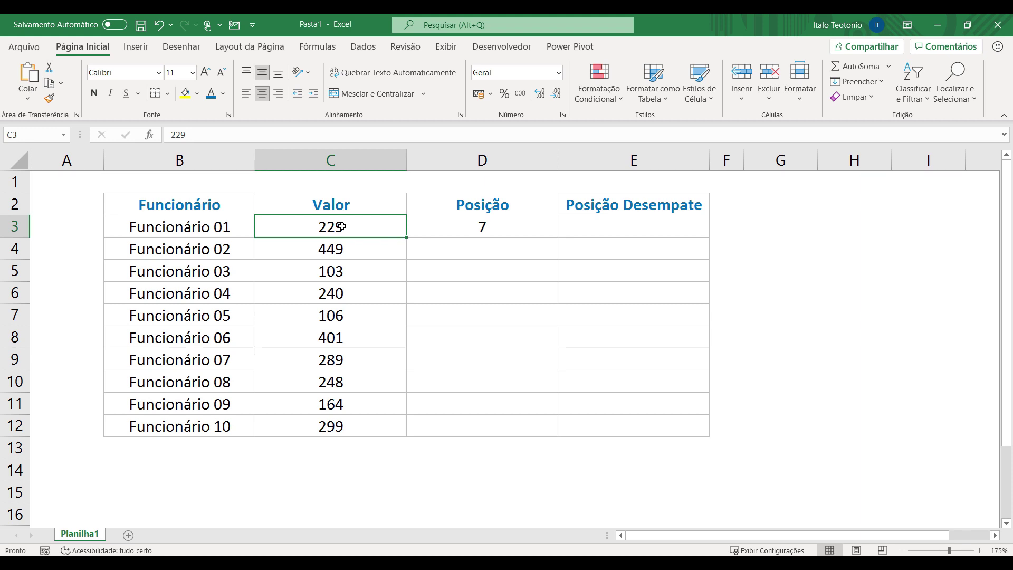
pyautogui.press('Right')
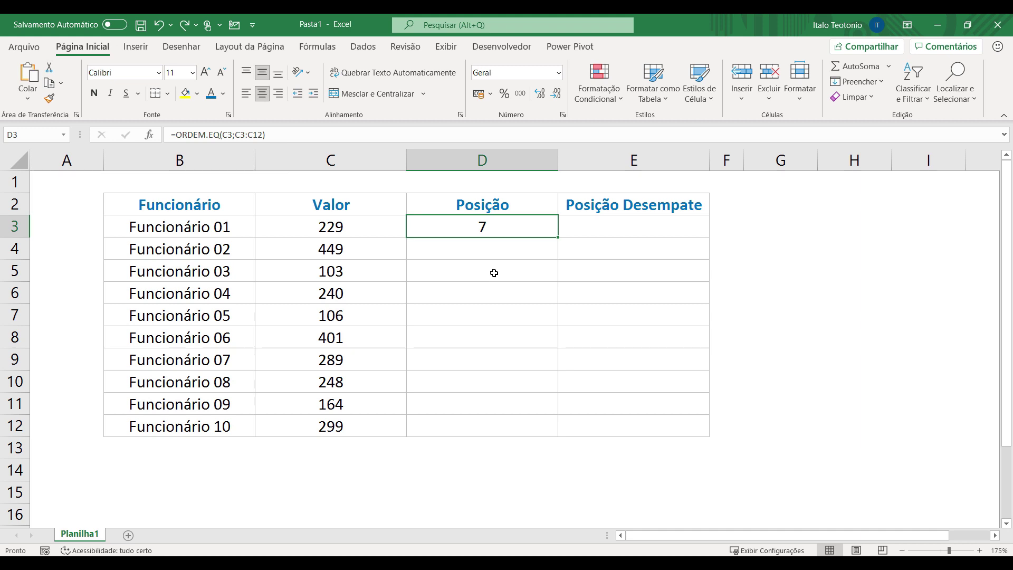
pyautogui.press('F2')
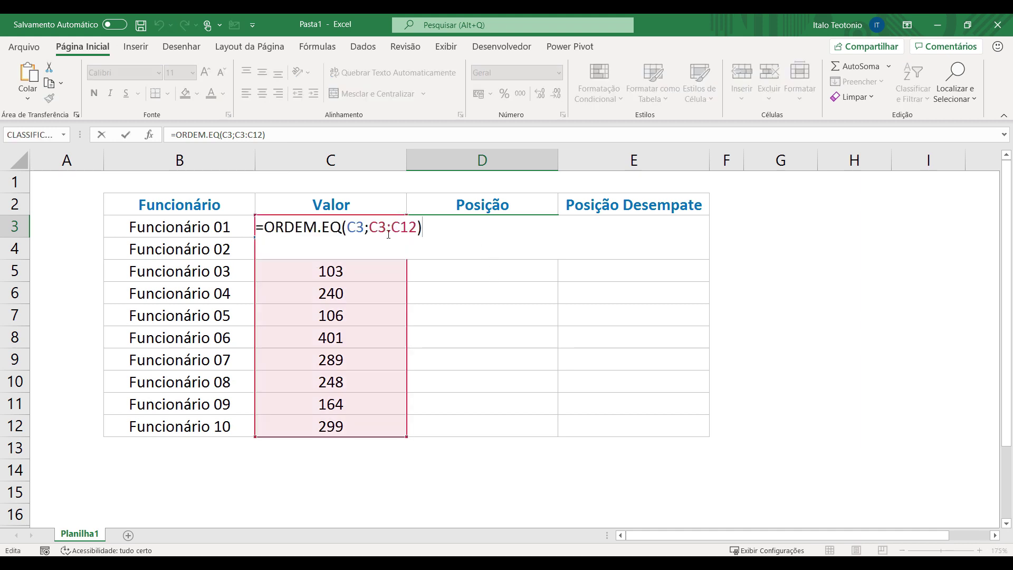
pyautogui.moveTo(370, 226)
pyautogui.mouseDown()
pyautogui.moveTo(417, 226)
pyautogui.moveTo(372, 226)
pyautogui.mouseUp()
pyautogui.press('F4')
pyautogui.press('Return')
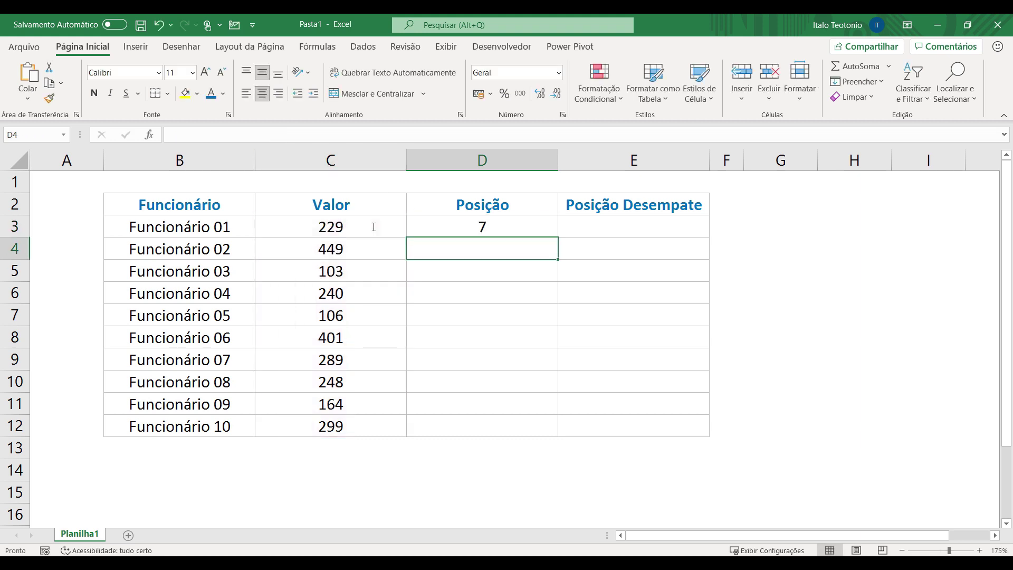
# Step: Fill the ranking formula from D3 down to D12 and compare the positions with the values in column C
pyautogui.click(549, 233)
pyautogui.doubleClick(556, 236)
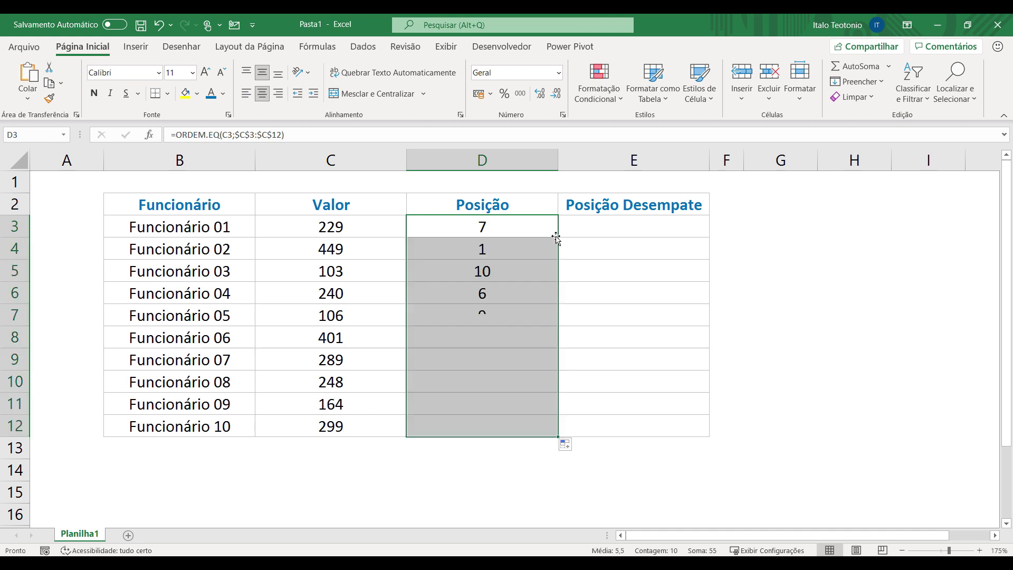
pyautogui.moveTo(360, 246); pyautogui.dragTo(425, 248)
pyautogui.click(478, 253)
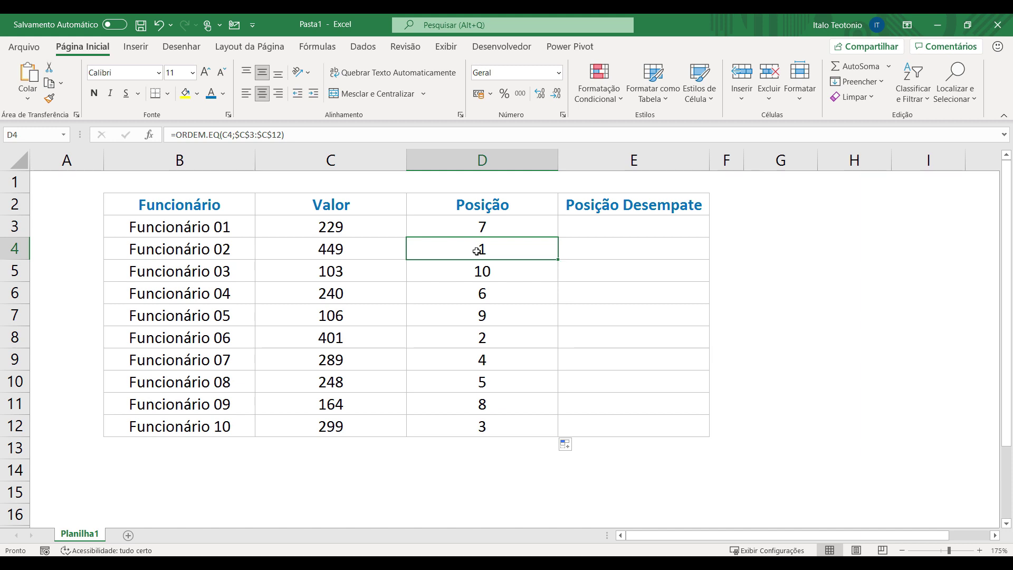
pyautogui.moveTo(378, 337); pyautogui.dragTo(466, 338)
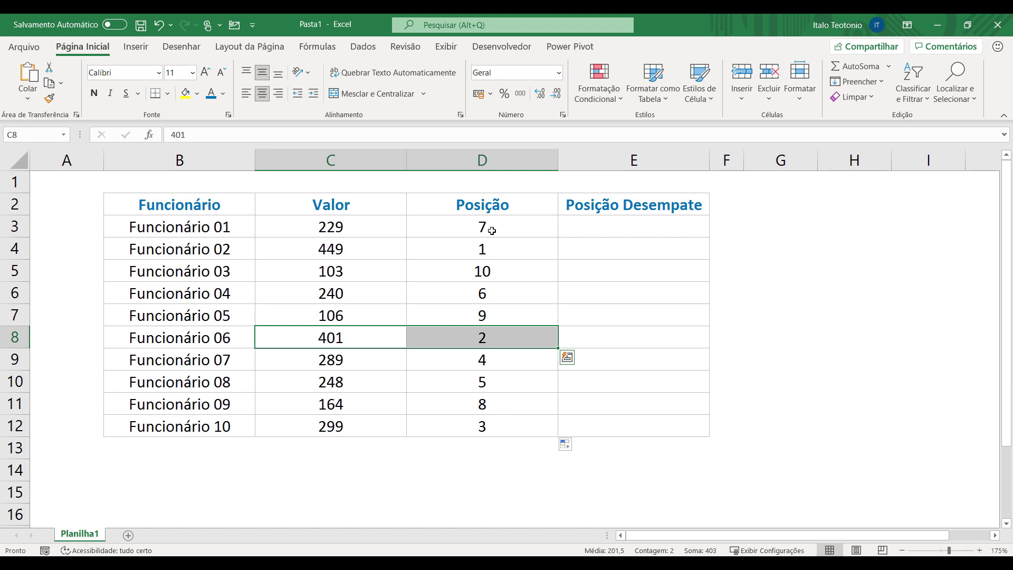
pyautogui.moveTo(380, 225); pyautogui.dragTo(358, 424)
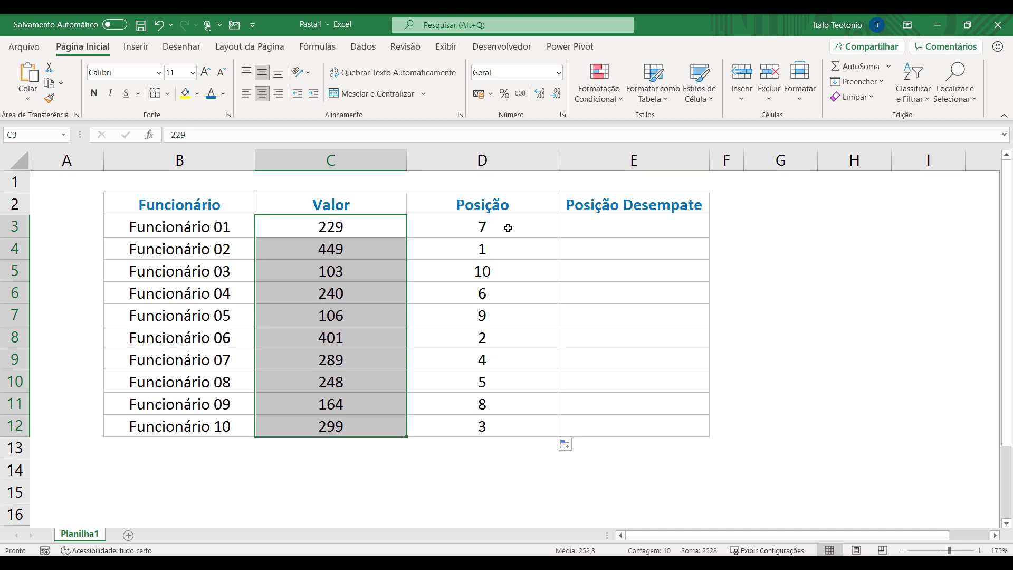
# Step: Add the order argument 1 (Crescente) to the ORDEM.EQ formula in D3
pyautogui.write('=ORDEM.EQ(C3;$C$3:$C$12')
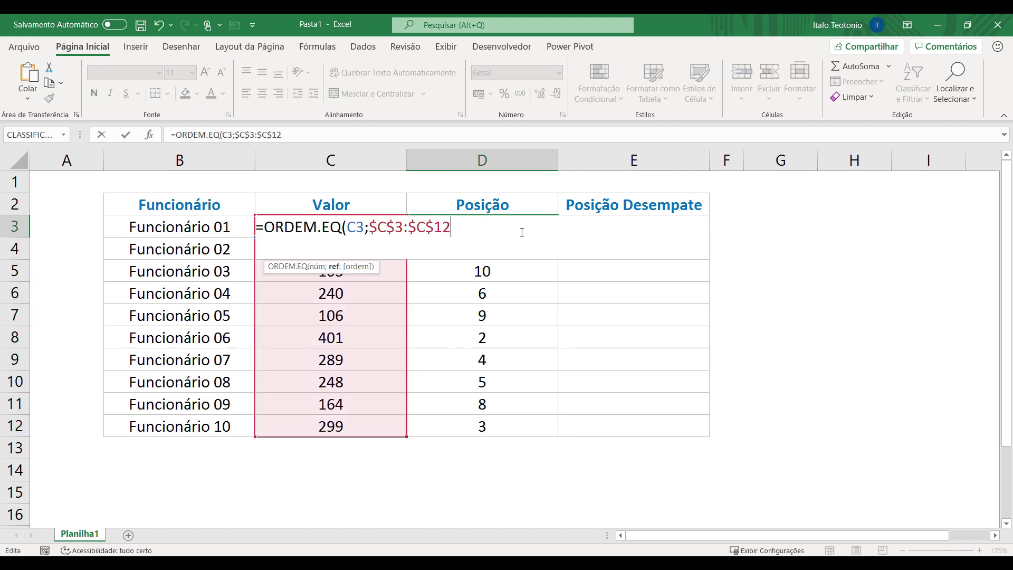
pyautogui.write(';')
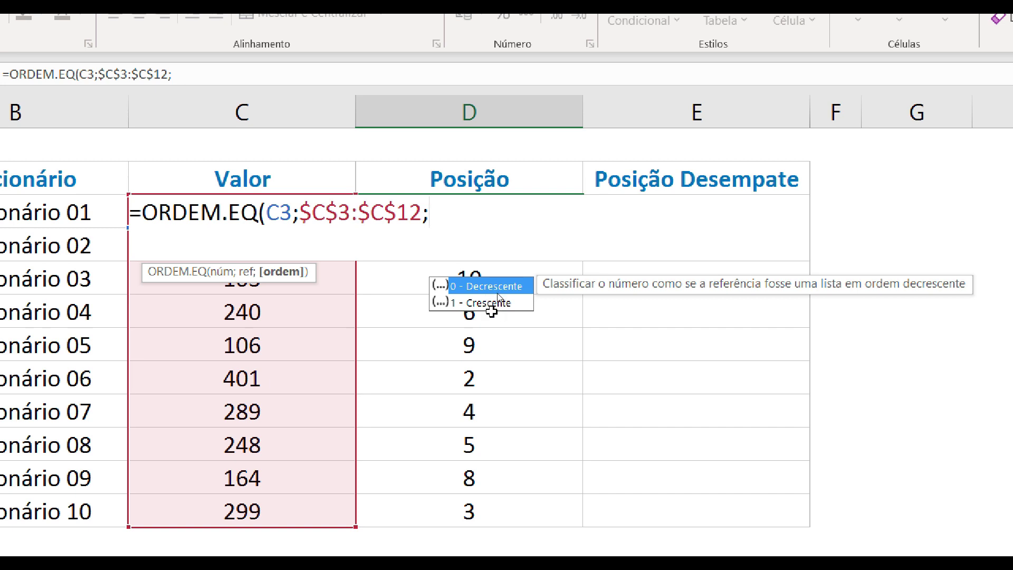
pyautogui.write('12)')
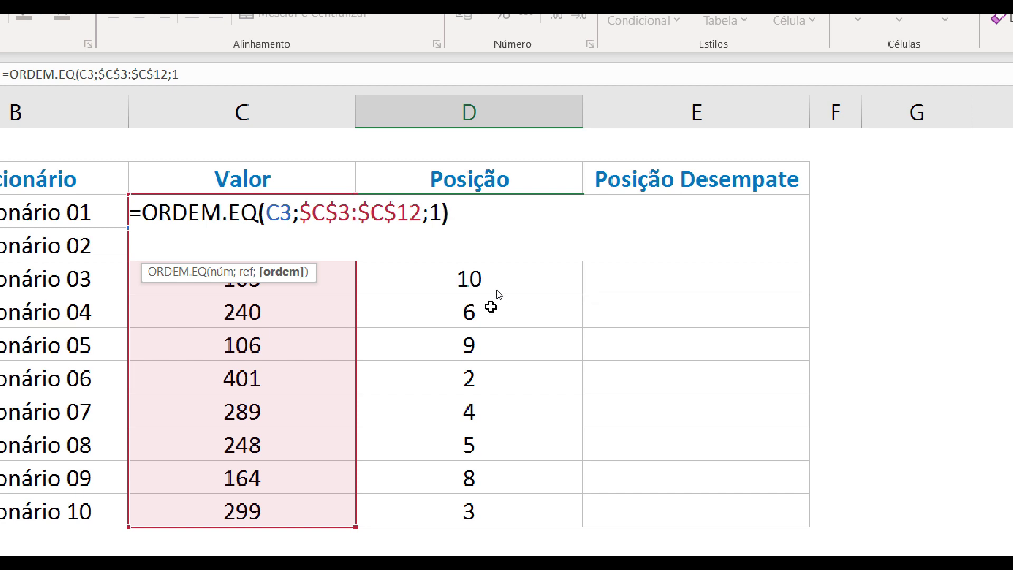
pyautogui.press('Return')
# Step: Fill the ascending ranking formula from D3 down to D12 and check the rows of the lowest values
pyautogui.click(541, 215)
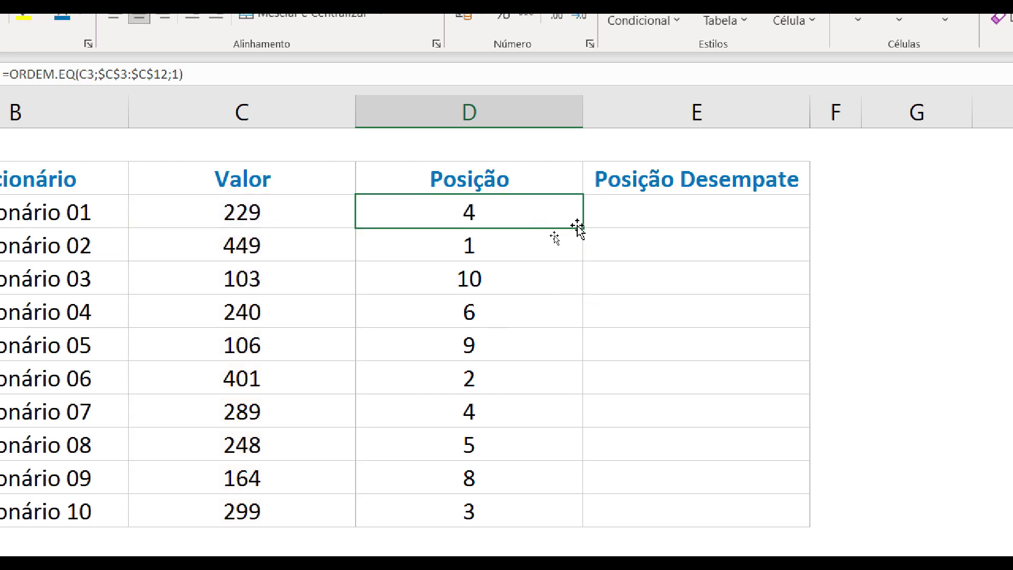
pyautogui.doubleClick(581, 228)
pyautogui.click(528, 290)
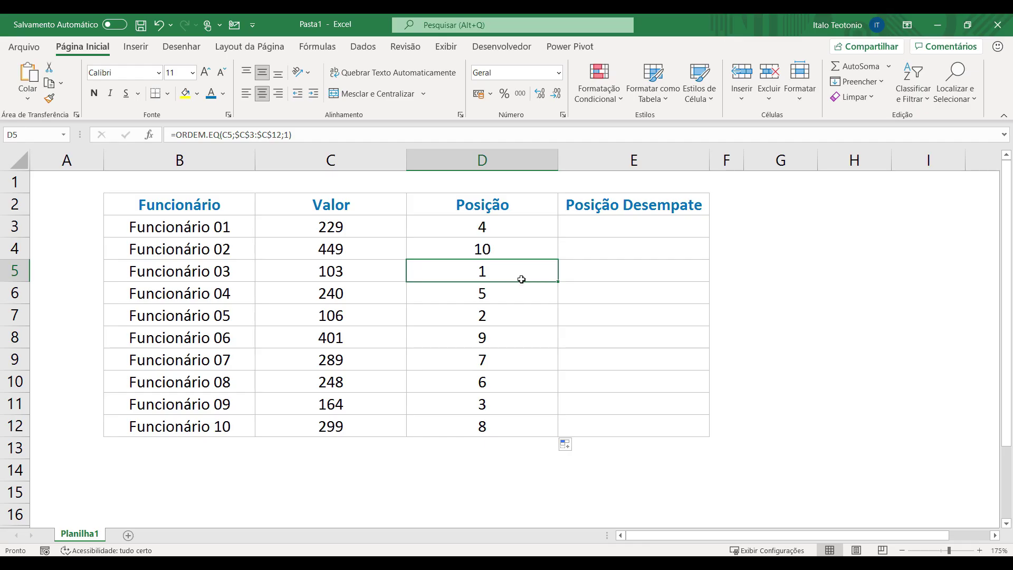
pyautogui.moveTo(536, 273); pyautogui.dragTo(240, 276)
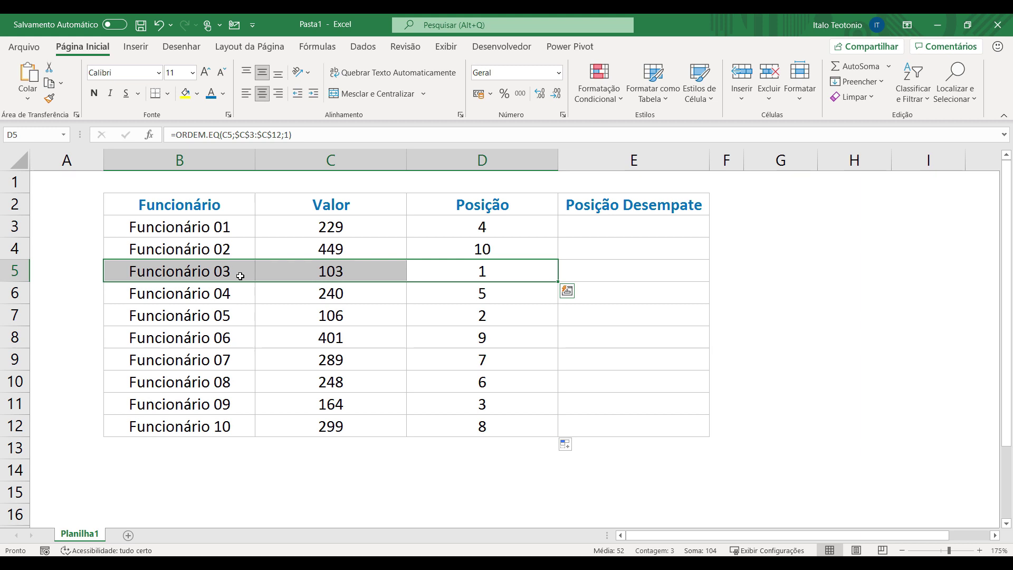
pyautogui.moveTo(509, 322); pyautogui.dragTo(208, 315)
pyautogui.moveTo(207, 405); pyautogui.dragTo(479, 413)
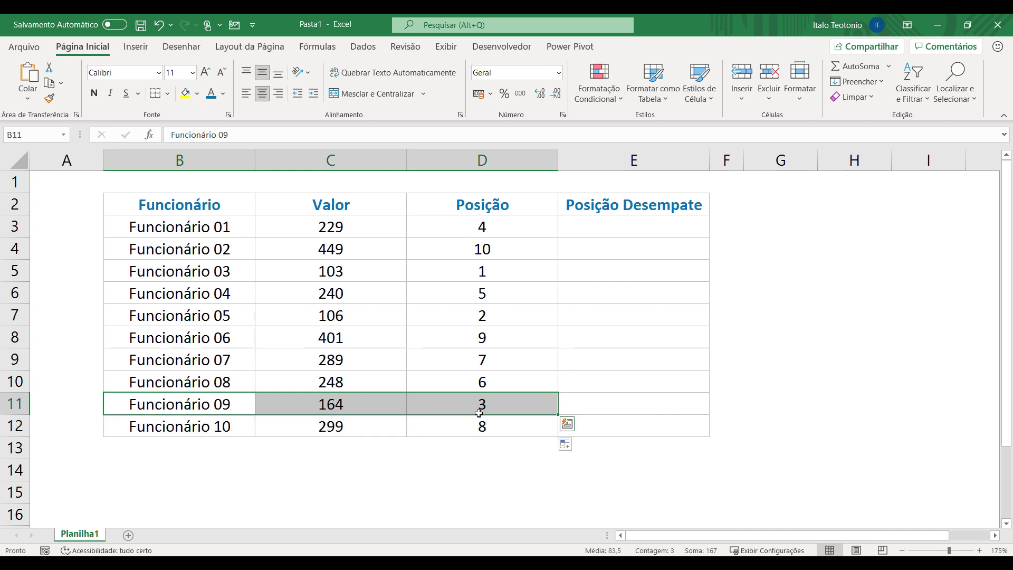
# Step: Remove the order argument from D3's formula, leaving =ORDEM.EQ(C3;$C$3:$C$12), and refill it down to D12
pyautogui.click(515, 228)
pyautogui.press('F2')
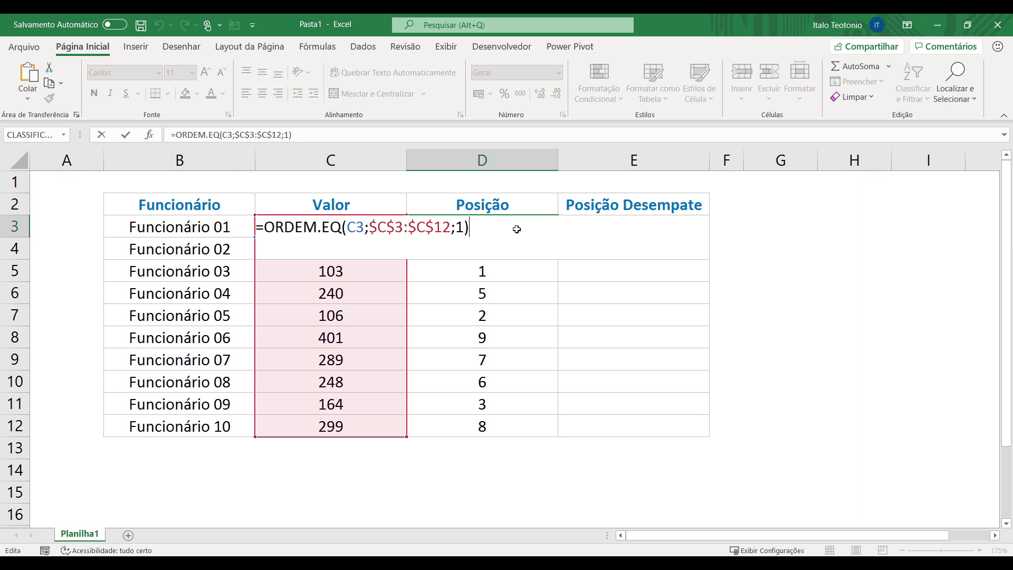
pyautogui.press('BackSpace')
pyautogui.press('BackSpace')
pyautogui.write('0')
pyautogui.press('BackSpace')
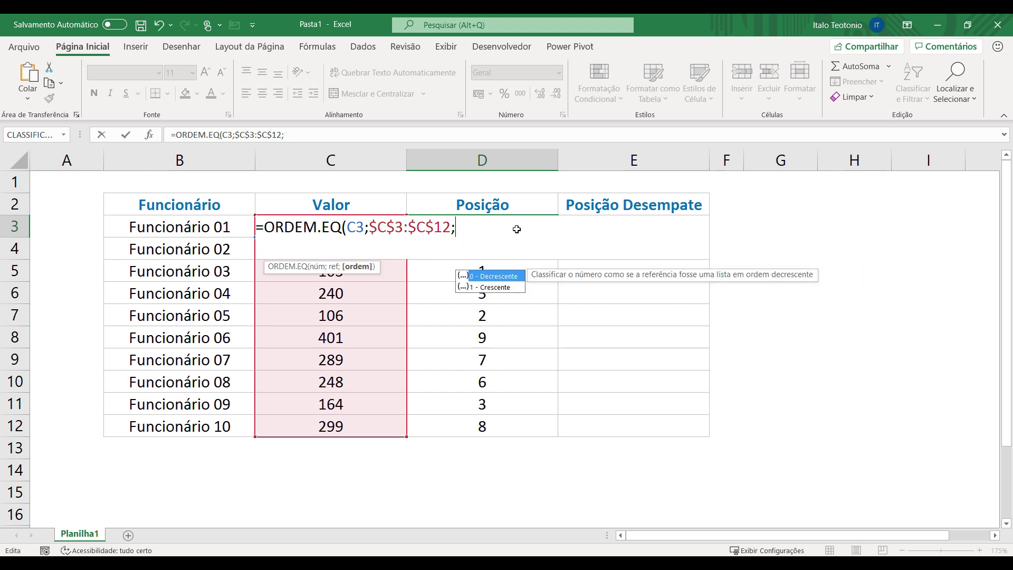
pyautogui.press('BackSpace')
pyautogui.write(')')
pyautogui.press('Return')
pyautogui.click(519, 228)
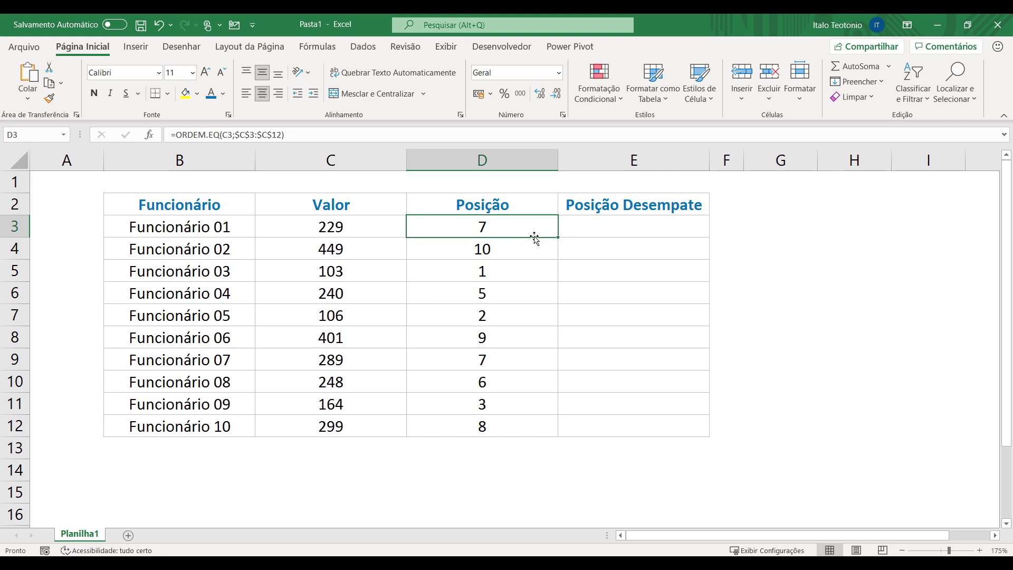
pyautogui.doubleClick(558, 237)
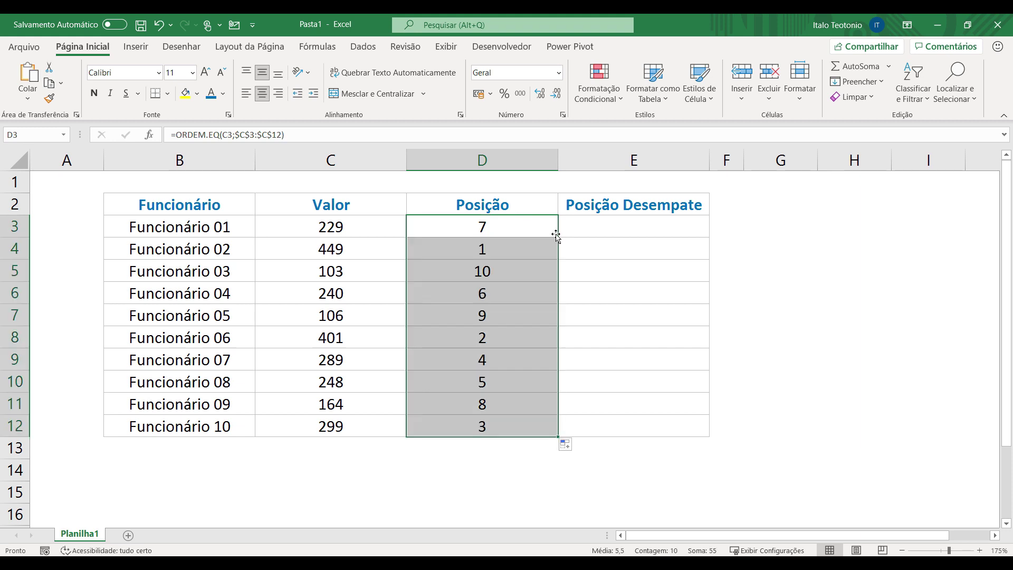
# Step: Examine the positions in the Posição column one by one, from first place to last
pyautogui.click(494, 251)
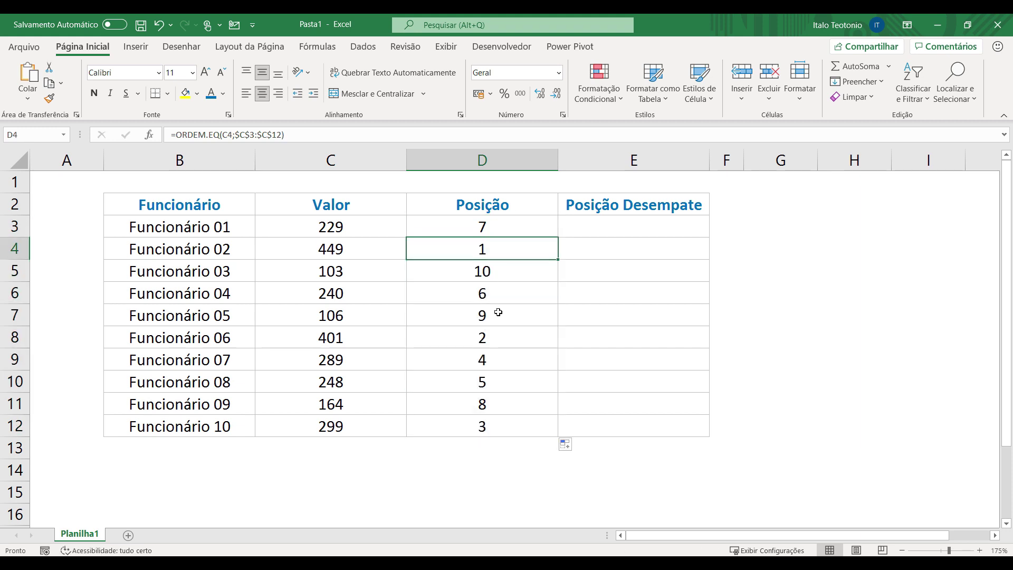
pyautogui.click(489, 342)
pyautogui.click(488, 423)
pyautogui.click(486, 363)
pyautogui.click(492, 382)
pyautogui.click(495, 299)
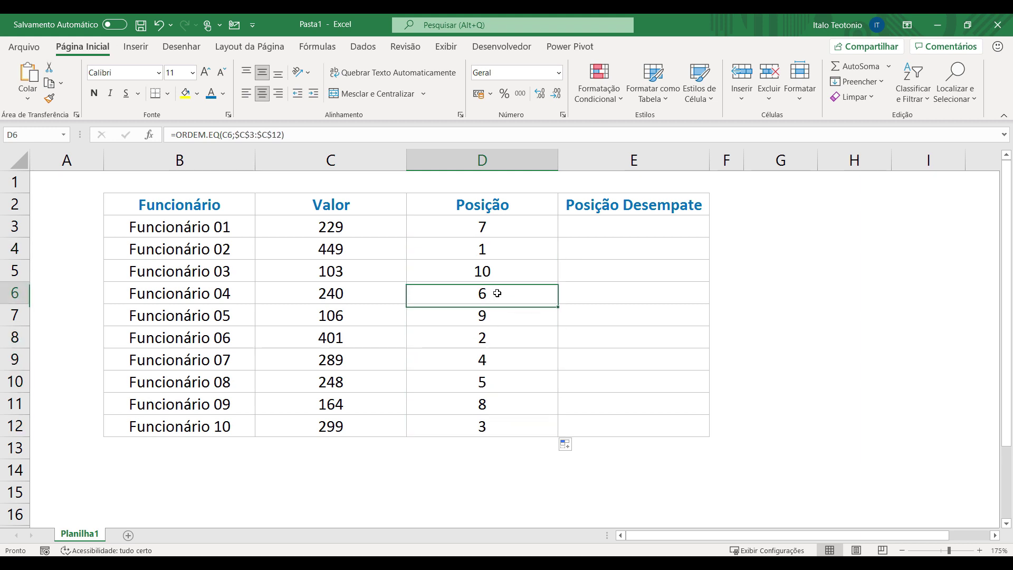
pyautogui.click(511, 230)
pyautogui.click(504, 399)
pyautogui.click(493, 311)
pyautogui.click(499, 272)
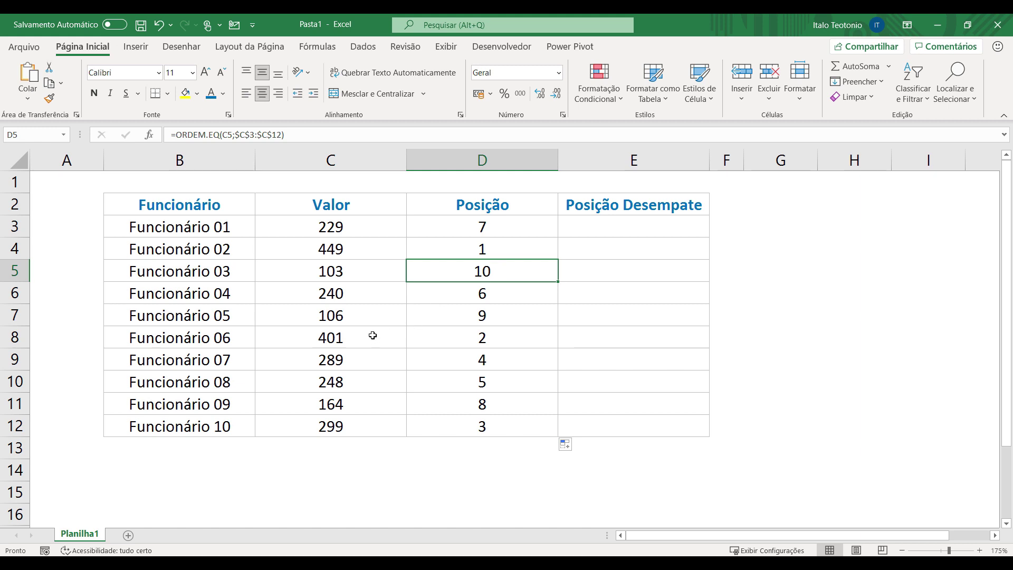
# Step: Set the Valor of Funcionário 05 in C7 to 229 to match Funcionário 01, and inspect both employees' positions
pyautogui.click(349, 316)
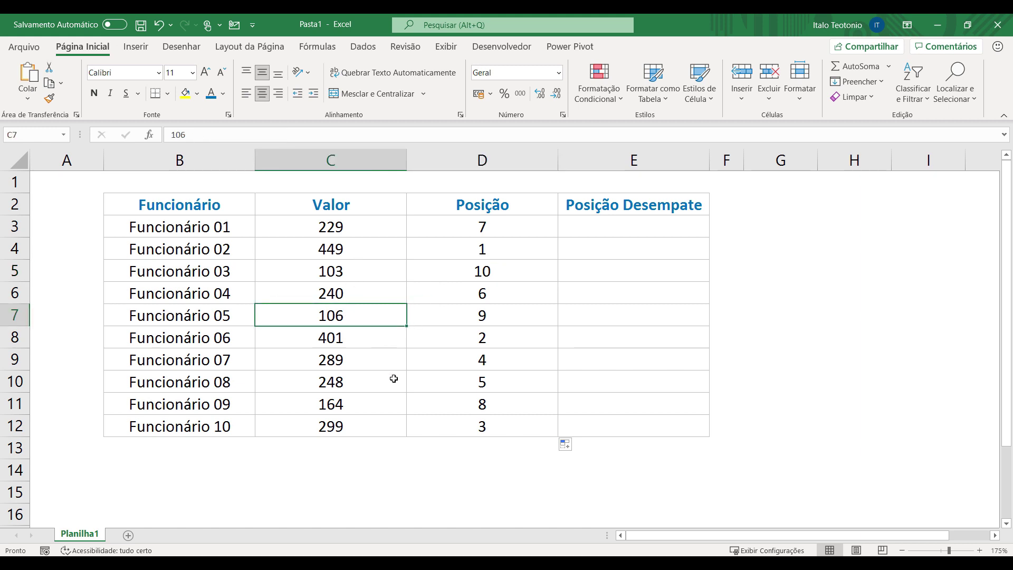
pyautogui.write('229')
pyautogui.press('Return')
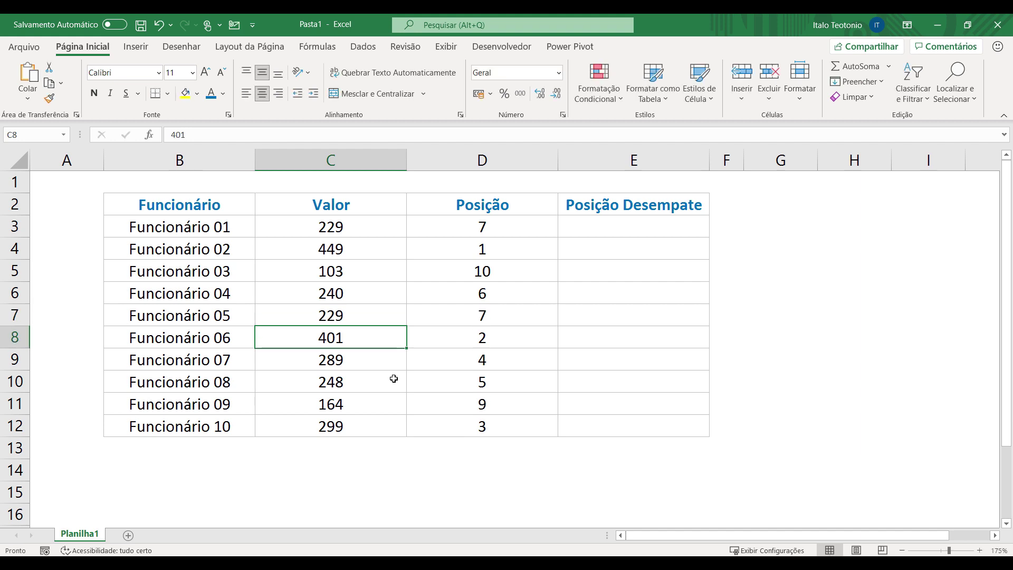
pyautogui.click(480, 228)
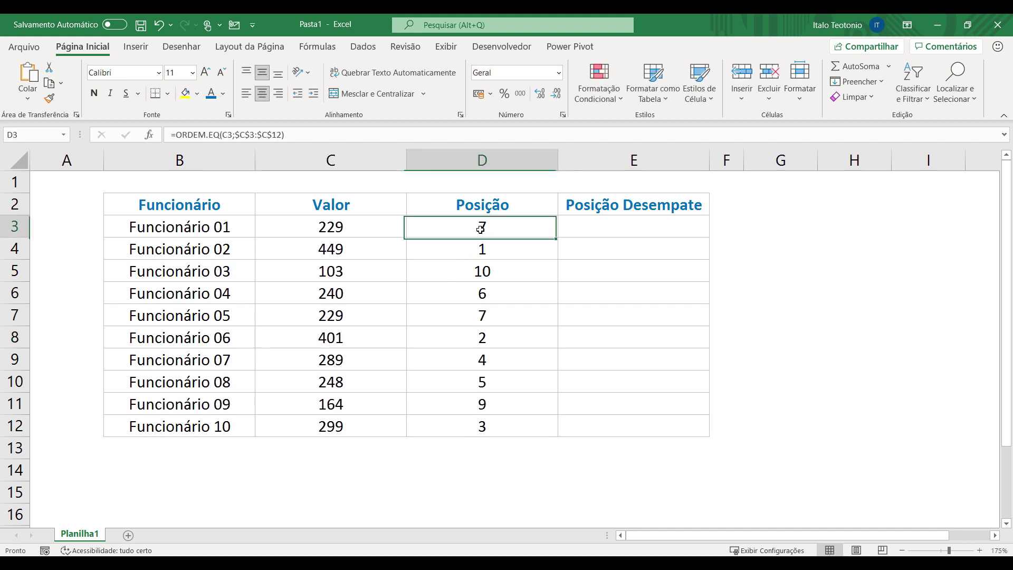
pyautogui.click(483, 318)
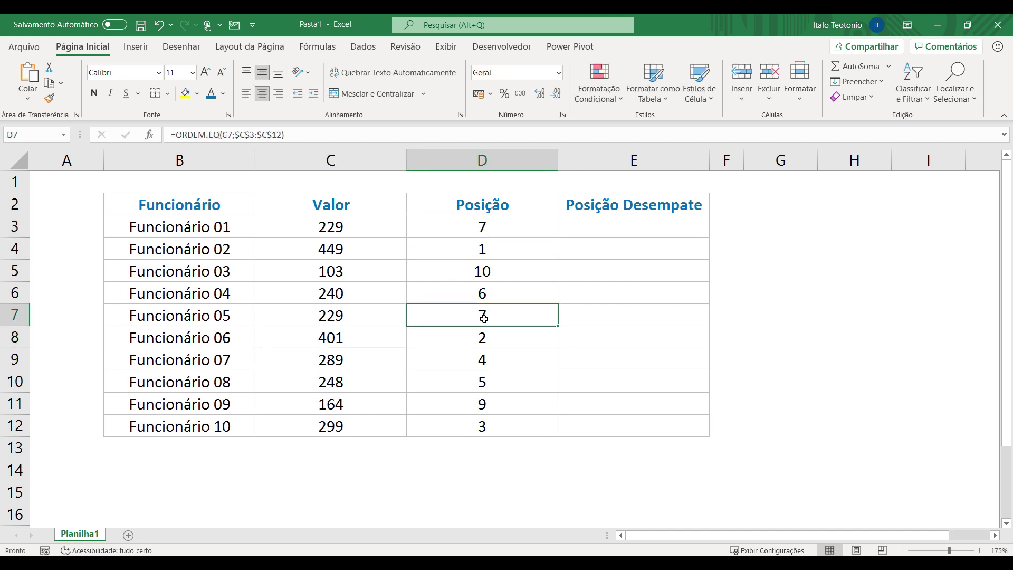
pyautogui.click(460, 399)
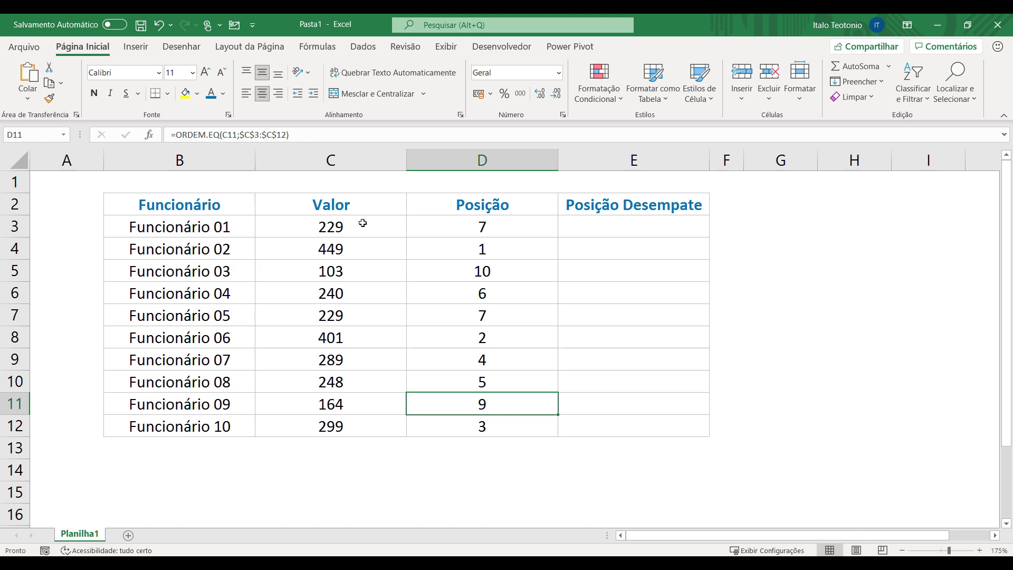
pyautogui.moveTo(367, 226); pyautogui.dragTo(450, 226)
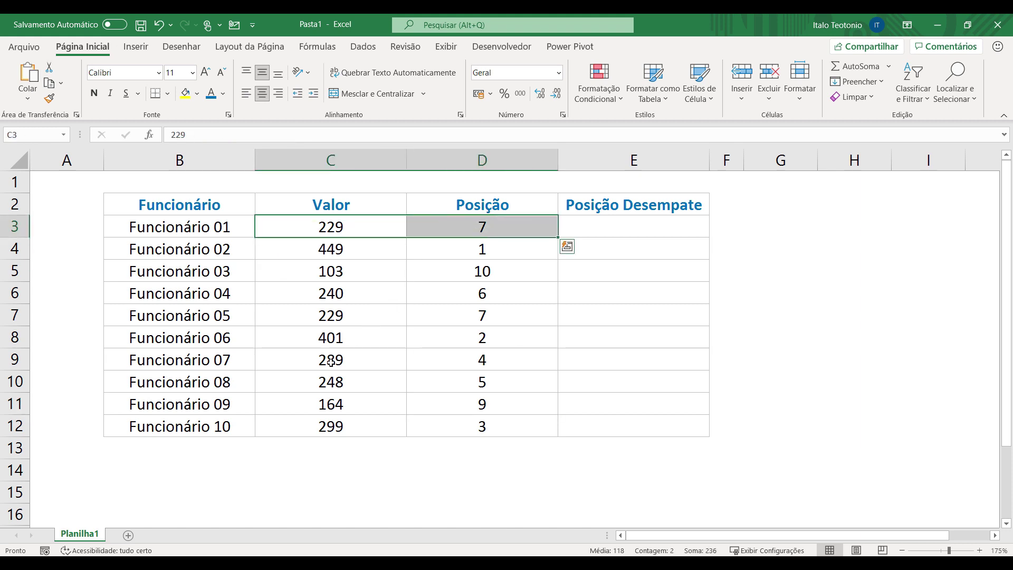
# Step: Compare the Valor and Posição of Funcionário 05 with those of Funcionário 01
pyautogui.moveTo(330, 315); pyautogui.dragTo(450, 315)
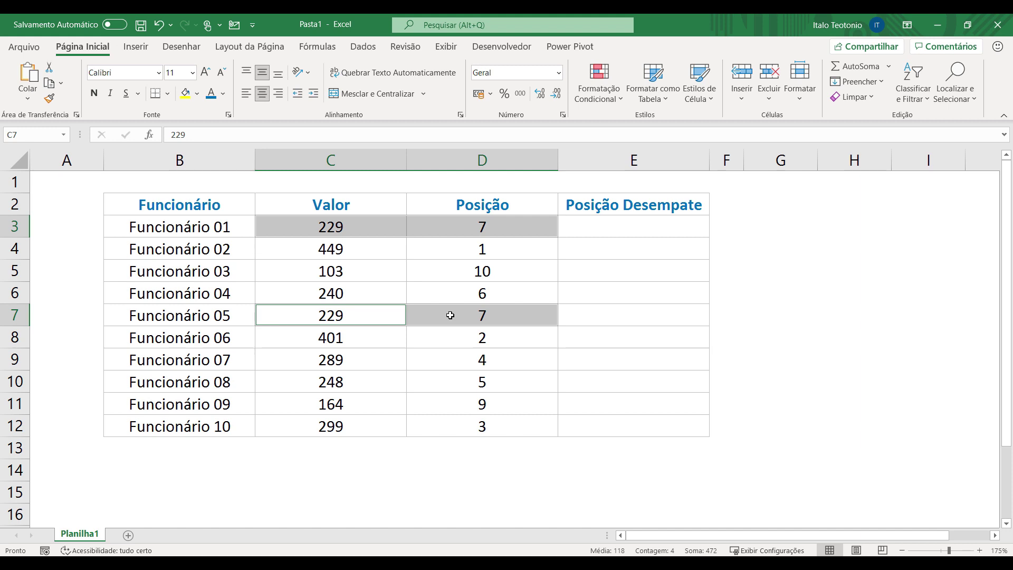
pyautogui.click(480, 313)
pyautogui.moveTo(293, 313); pyautogui.dragTo(452, 327)
pyautogui.click(472, 320)
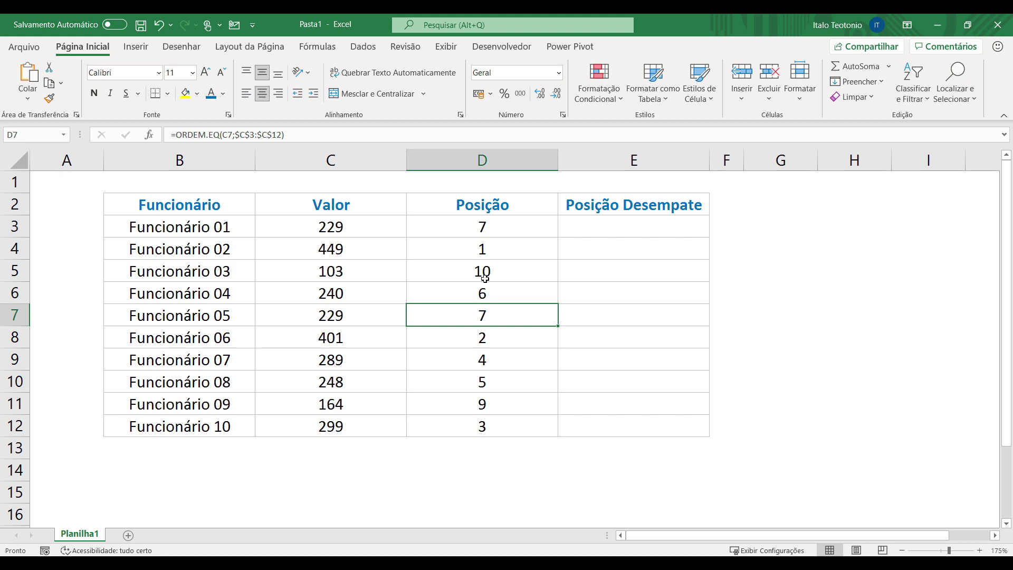
pyautogui.click(617, 223)
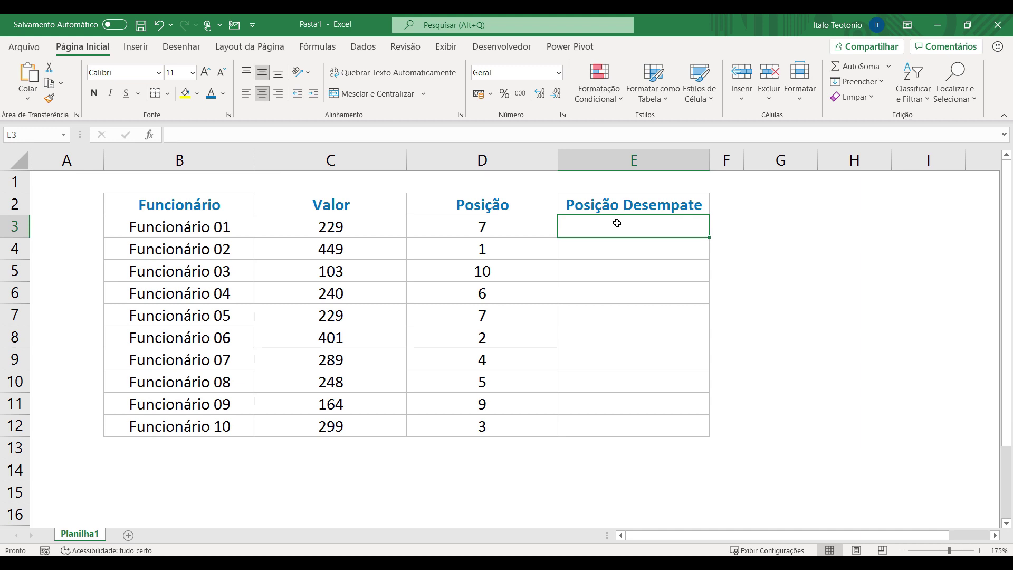
pyautogui.moveTo(306, 312); pyautogui.dragTo(464, 316)
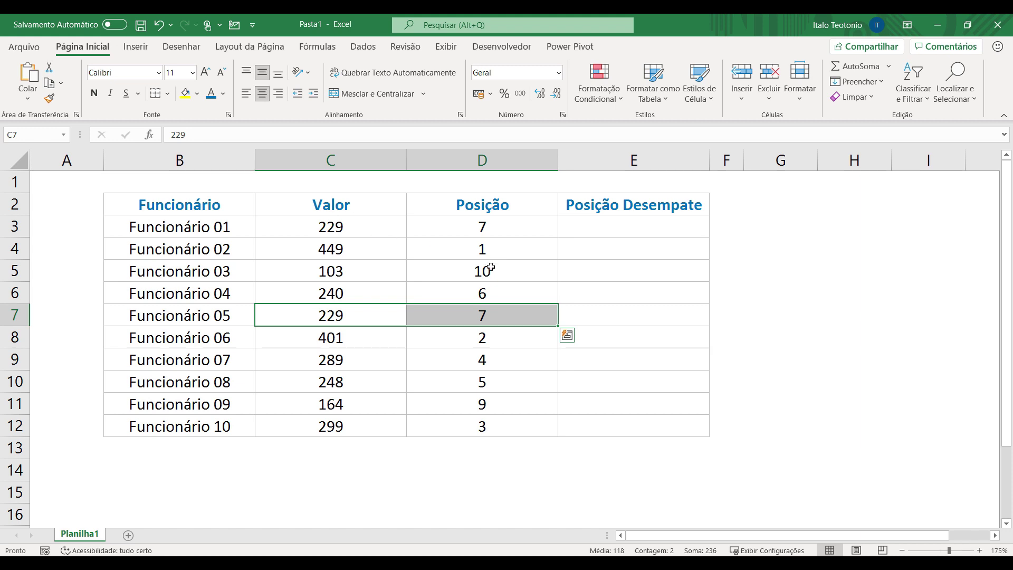
pyautogui.click(489, 313)
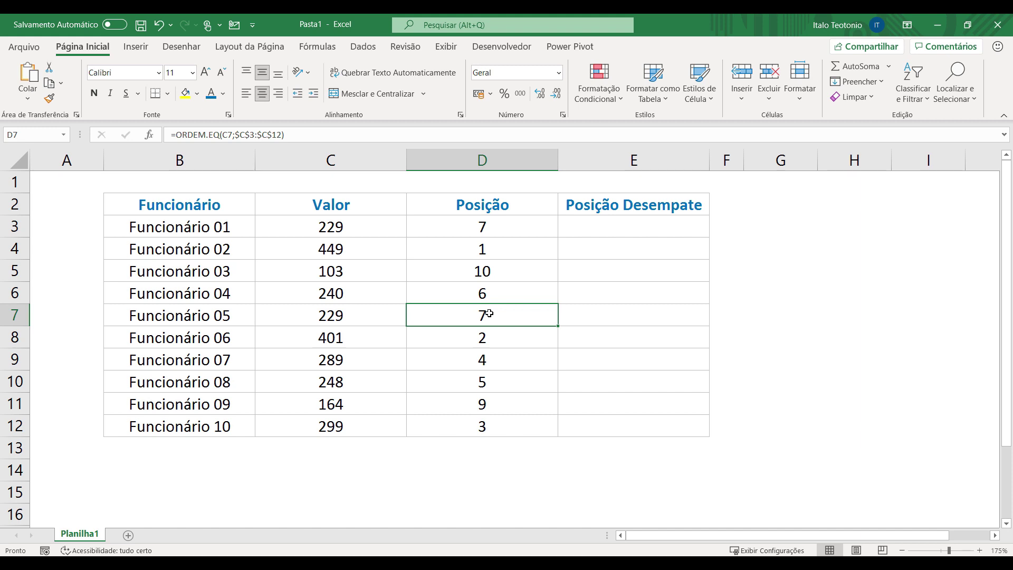
# Step: Enter =ORDEM.EQ(C3;$C$3:$C$12) in E3 of the Posição Desempate column and fill it down to E12
pyautogui.click(628, 227)
pyautogui.doubleClick(626, 227)
pyautogui.write('=orde')
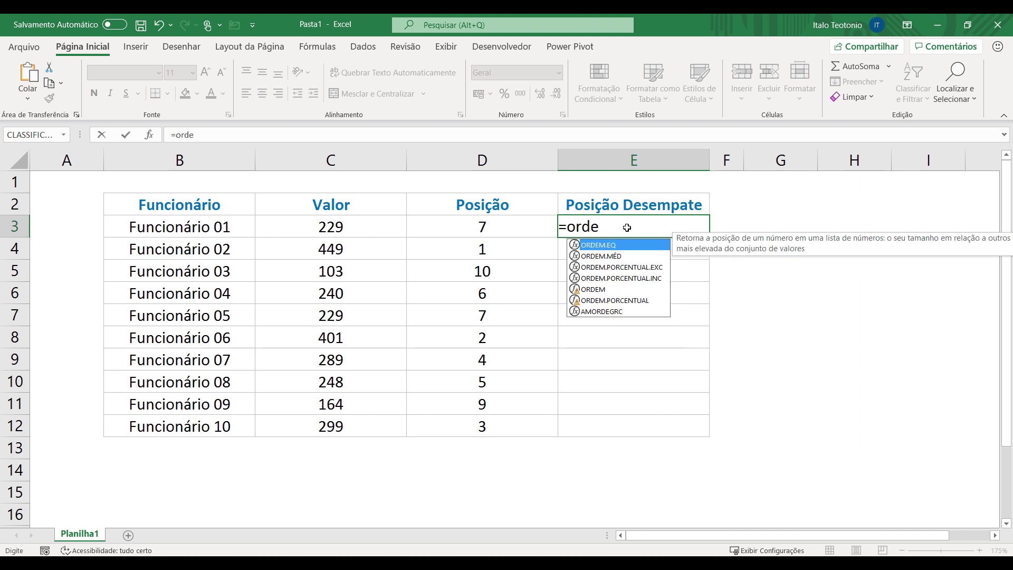
pyautogui.press('Tab')
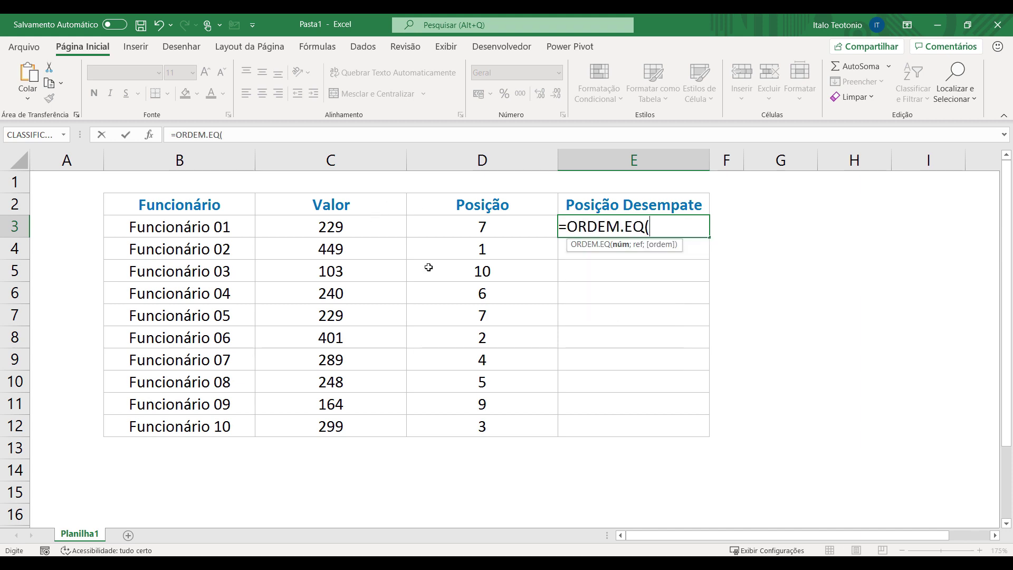
pyautogui.click(349, 226)
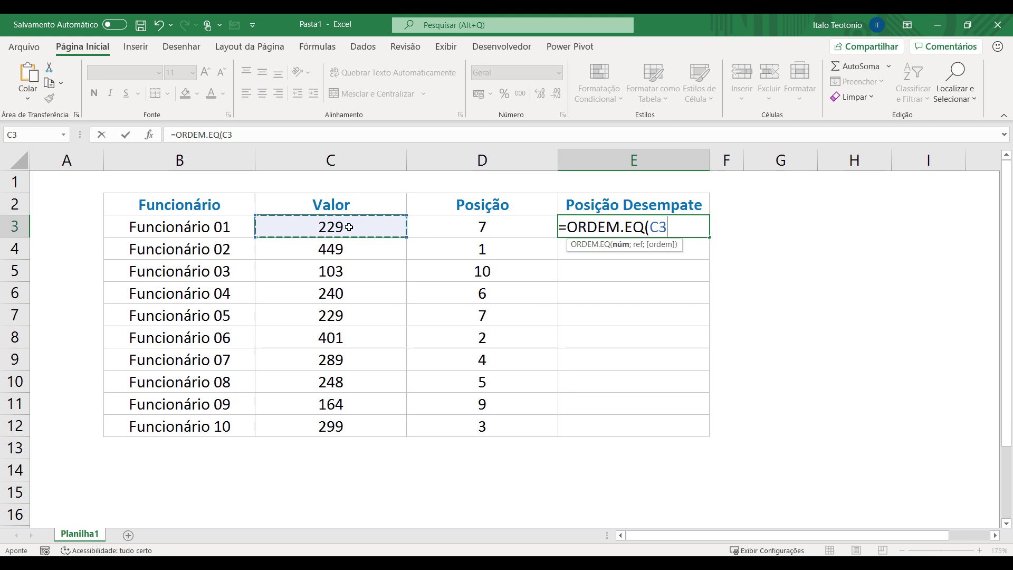
pyautogui.write(';')
pyautogui.moveTo(341, 228); pyautogui.dragTo(340, 422)
pyautogui.press('F4')
pyautogui.write(')')
pyautogui.press('Return')
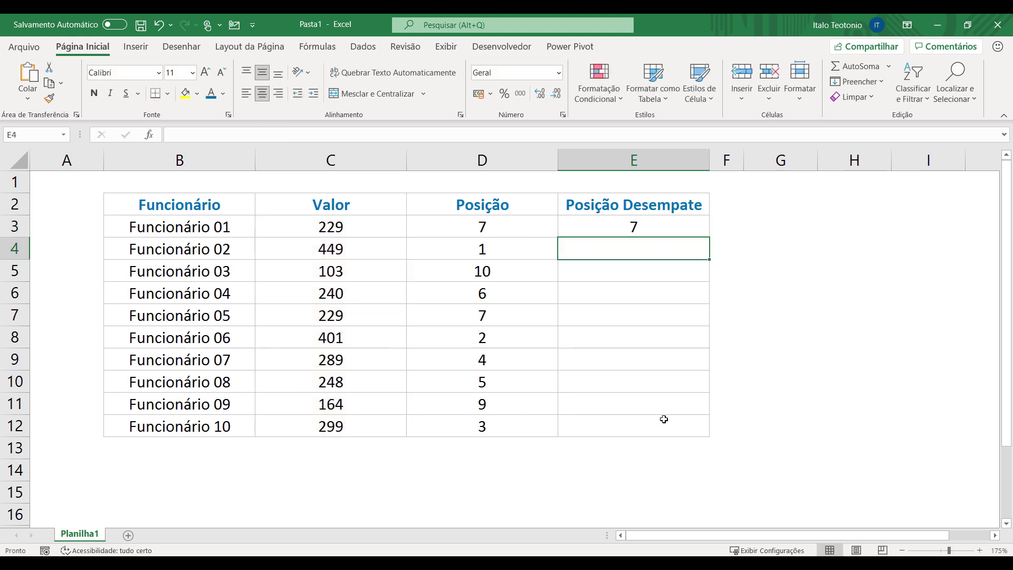
pyautogui.click(693, 226)
pyautogui.doubleClick(709, 237)
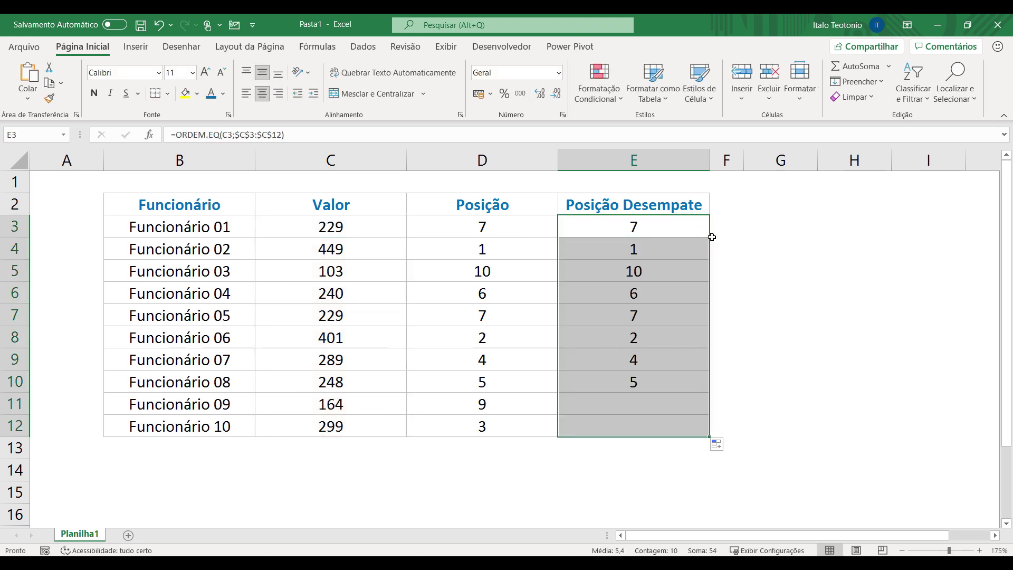
# Step: Append +CONT.SE(C3:C3;C3)-1 to the ORDEM.EQ formula in E3
pyautogui.click(688, 229)
pyautogui.press('F2')
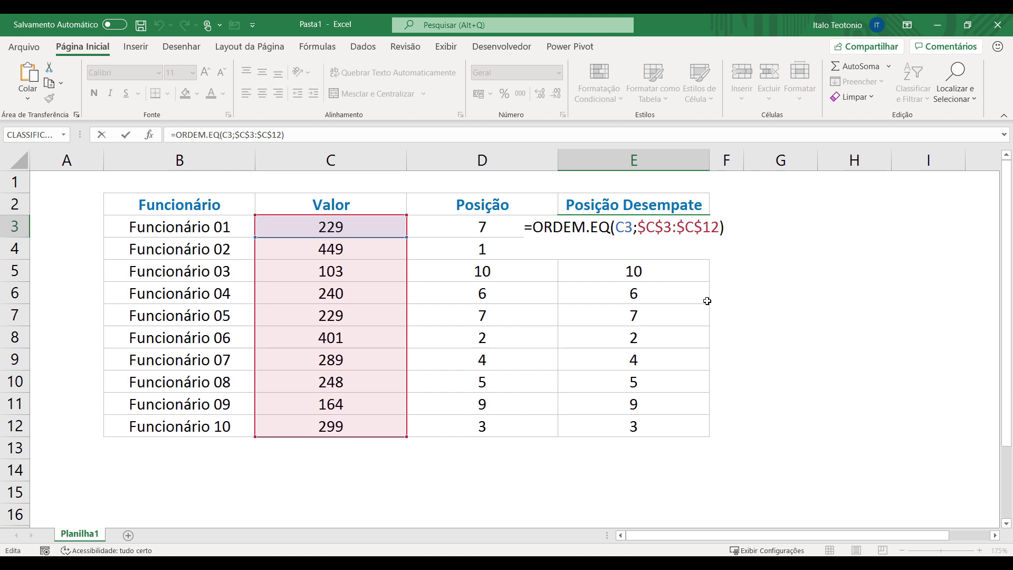
pyautogui.write('+')
pyautogui.write('cont.se(')
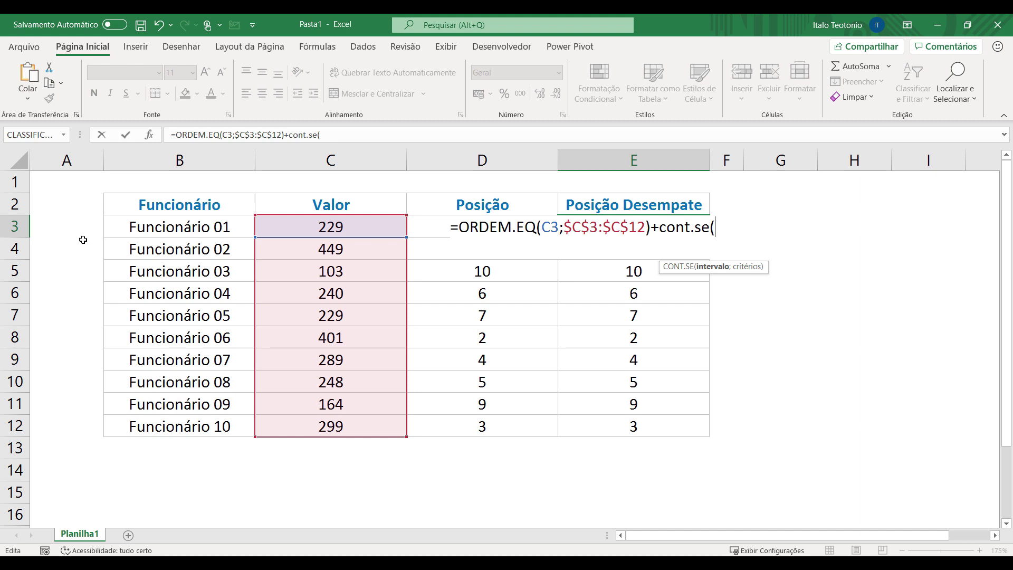
pyautogui.write('C')
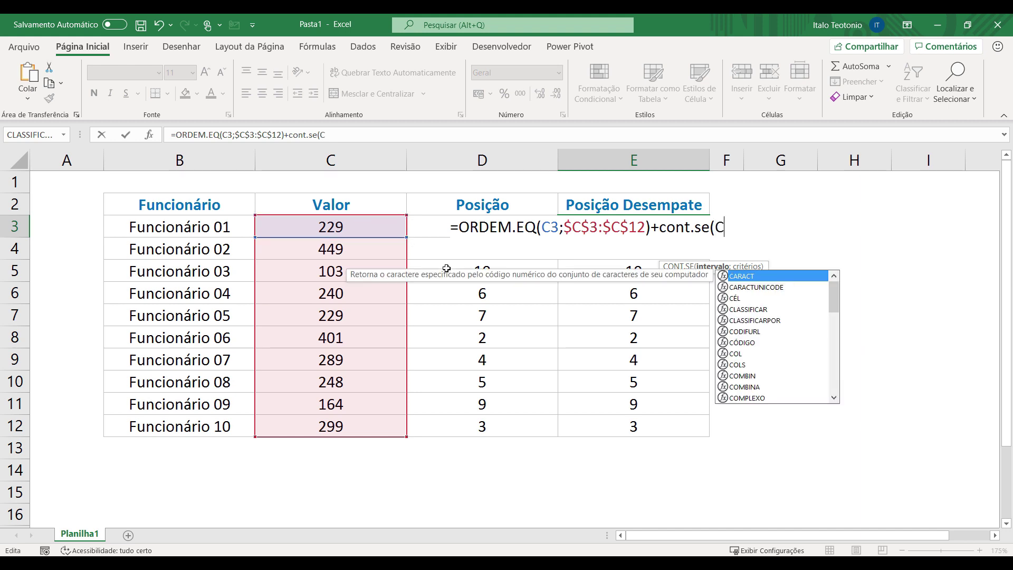
pyautogui.write('3:C3')
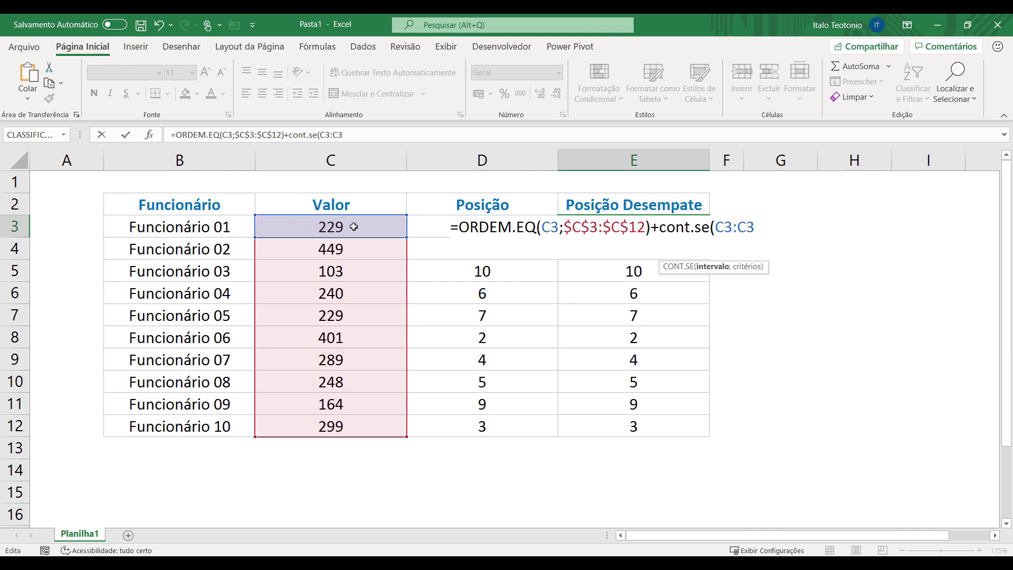
pyautogui.write(';')
pyautogui.click(358, 231)
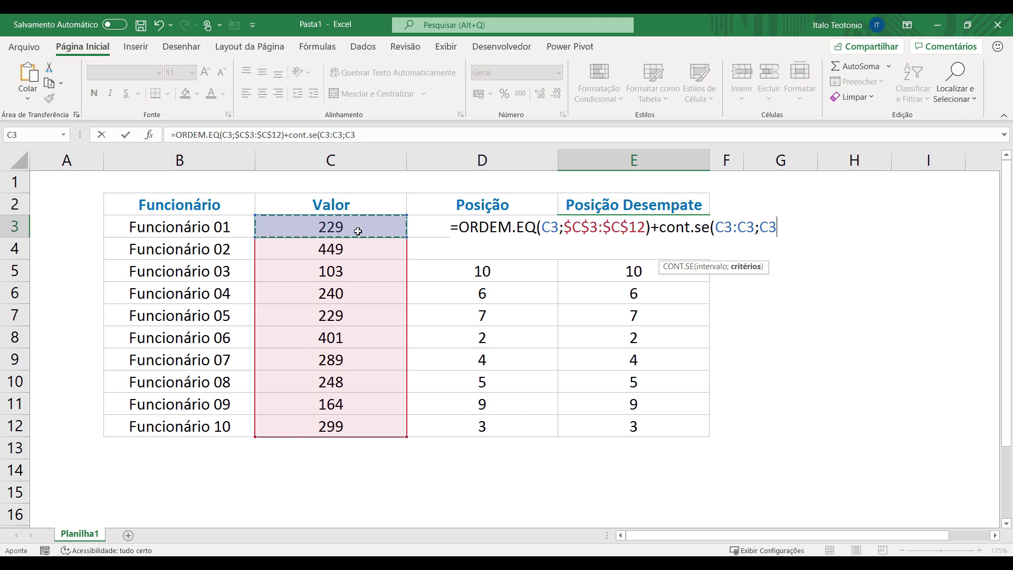
pyautogui.write(')-1')
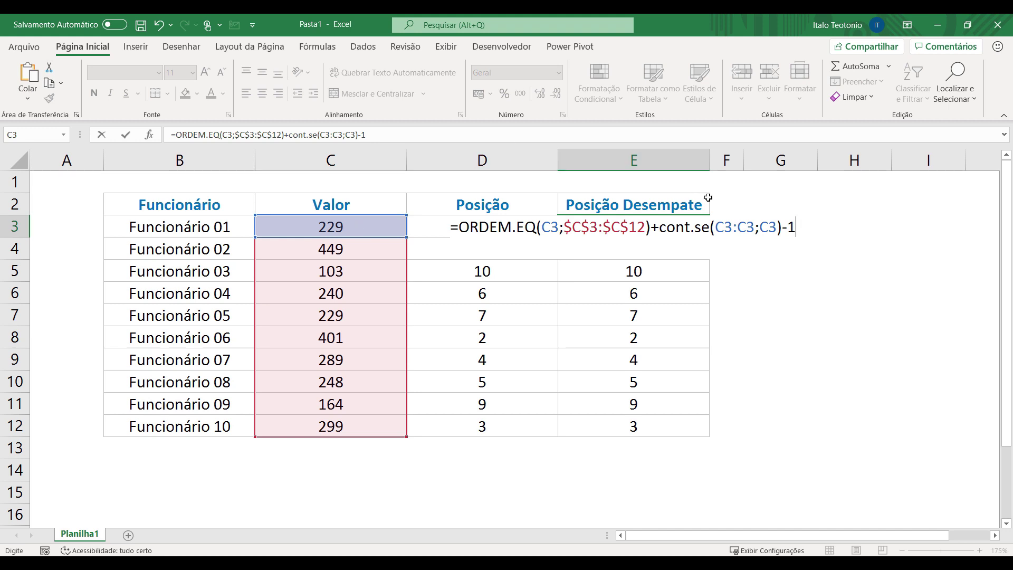
# Step: Make the start of E3's CONT.SE range absolute, giving CONT.SE($C$3:C3;C3), and commit the formula
pyautogui.click(729, 231)
pyautogui.moveTo(716, 229); pyautogui.dragTo(731, 229)
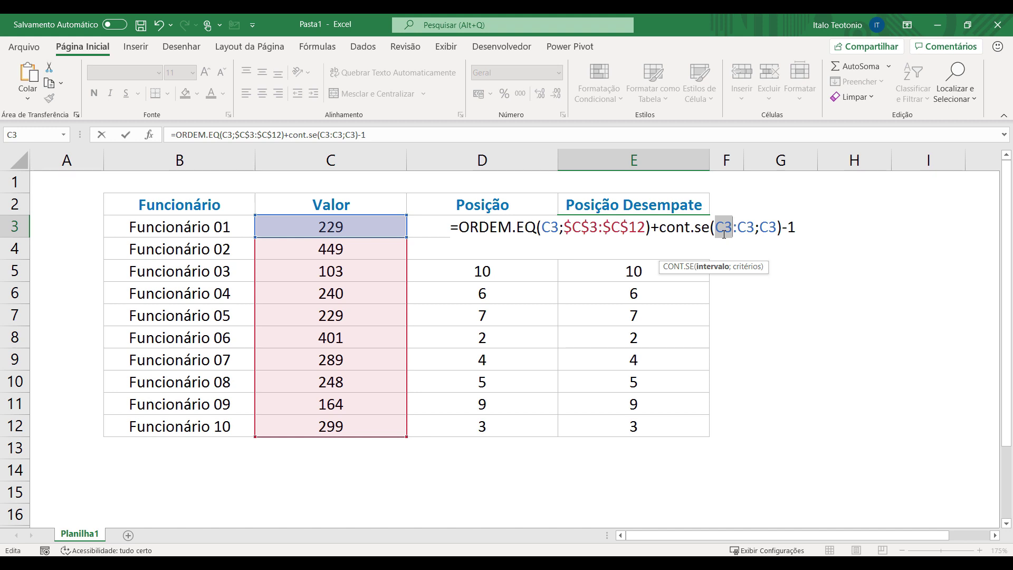
pyautogui.press('F4')
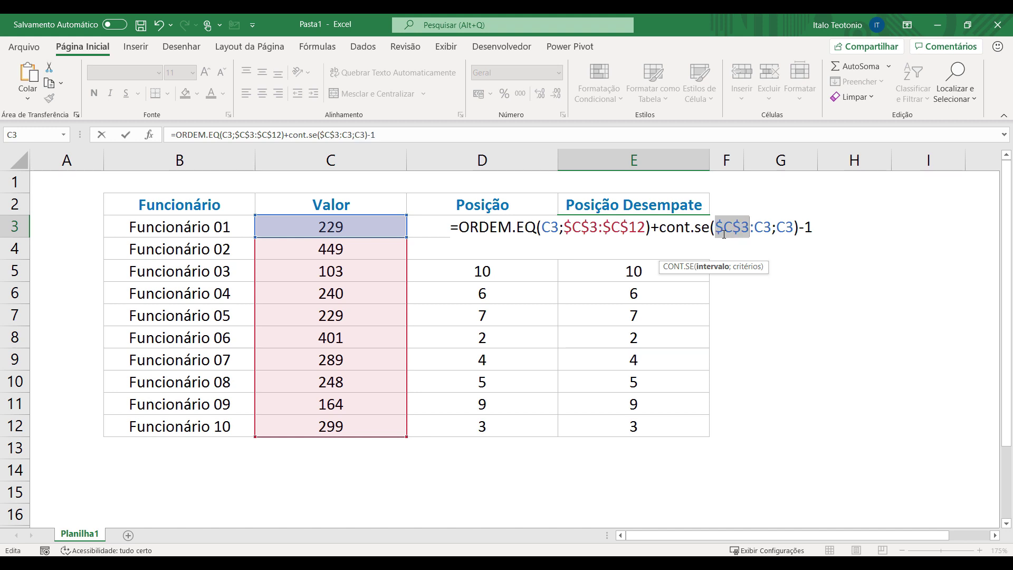
pyautogui.click(765, 237)
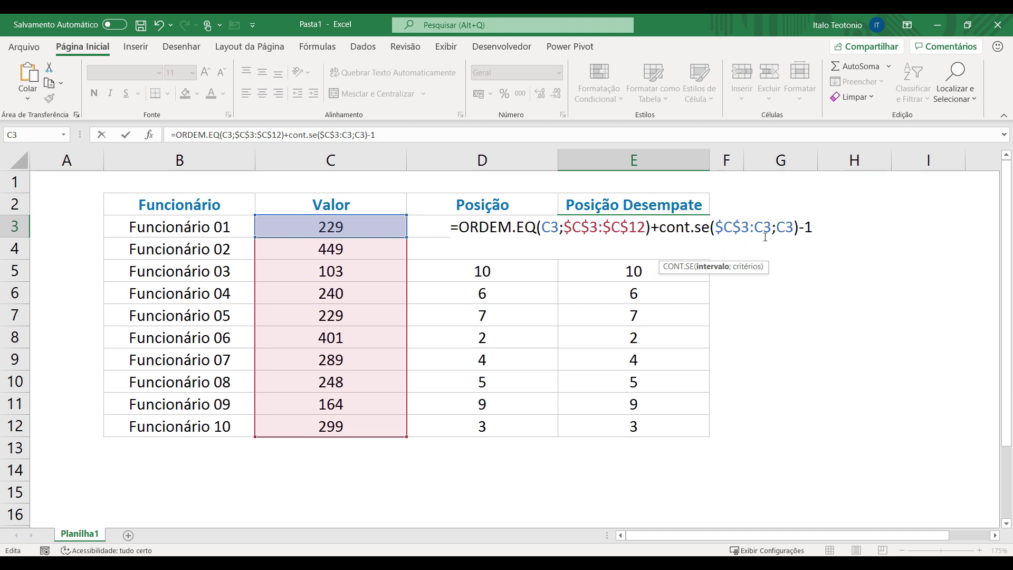
pyautogui.press('Return')
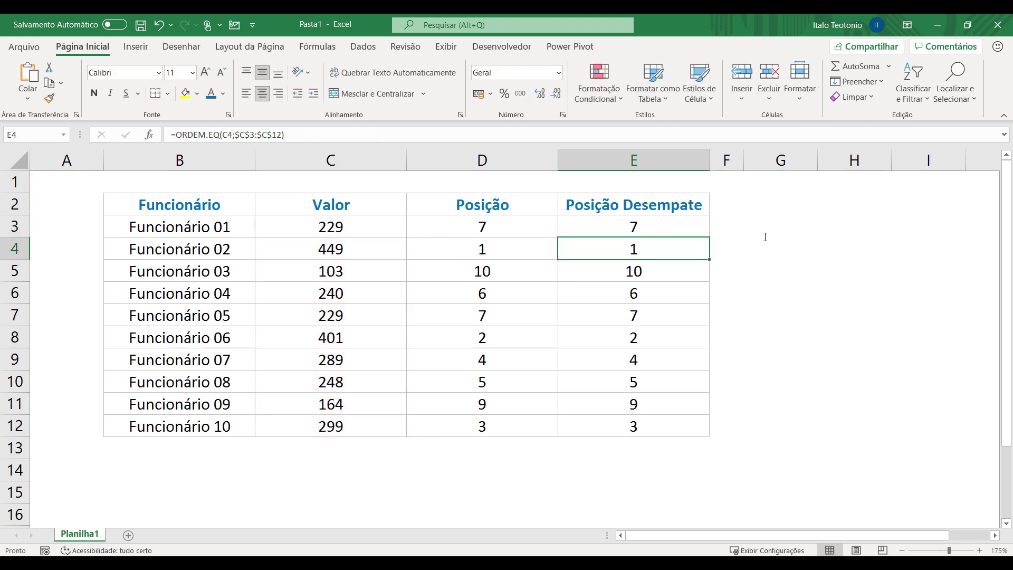
# Step: Clear the old formulas from E4:E12 and review the tie-break formula in E3
pyautogui.hotkey('ctrl', 'shift', 'Down')
pyautogui.press('Delete')
pyautogui.press('Up')
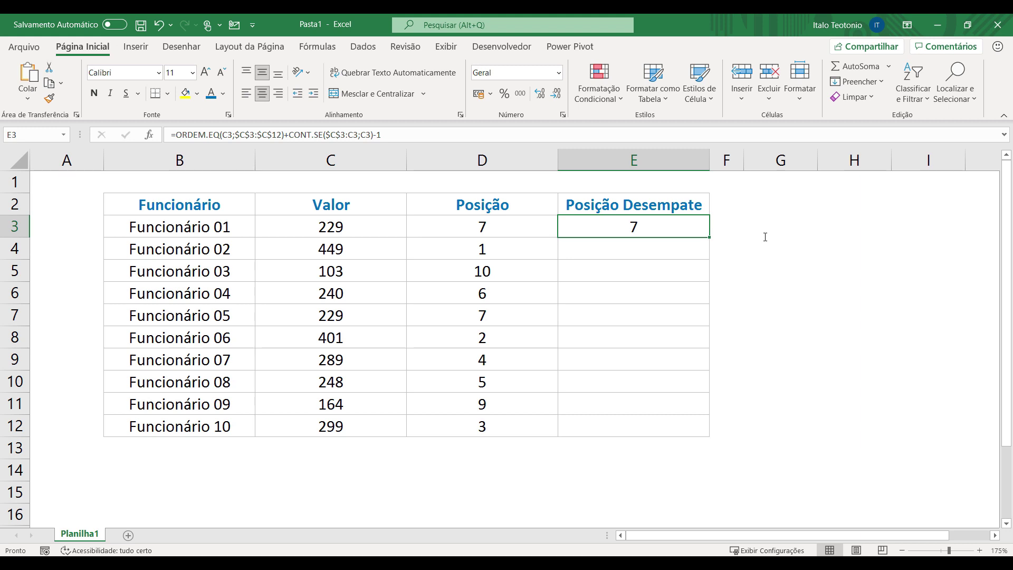
pyautogui.doubleClick(686, 225)
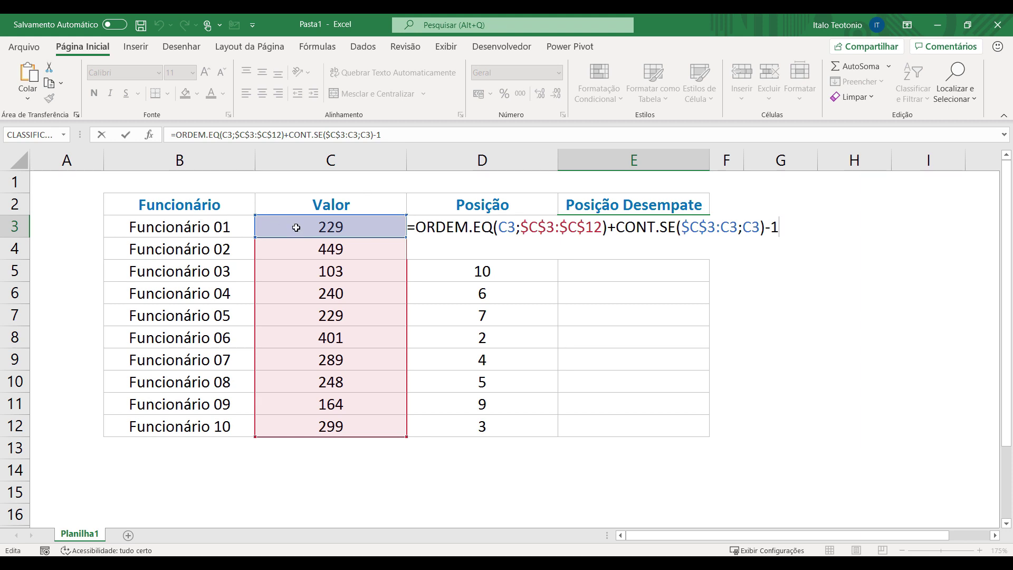
pyautogui.press('Return')
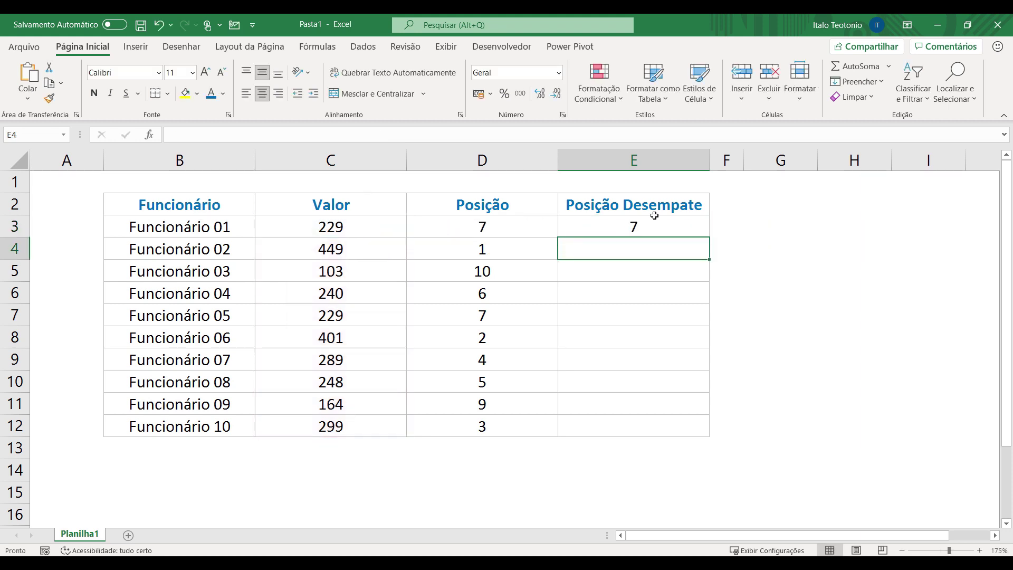
# Step: Copy E3's tie-break formula into E4 and inspect its cell references
pyautogui.click(666, 227)
pyautogui.moveTo(708, 240); pyautogui.dragTo(705, 256)
pyautogui.doubleClick(623, 246)
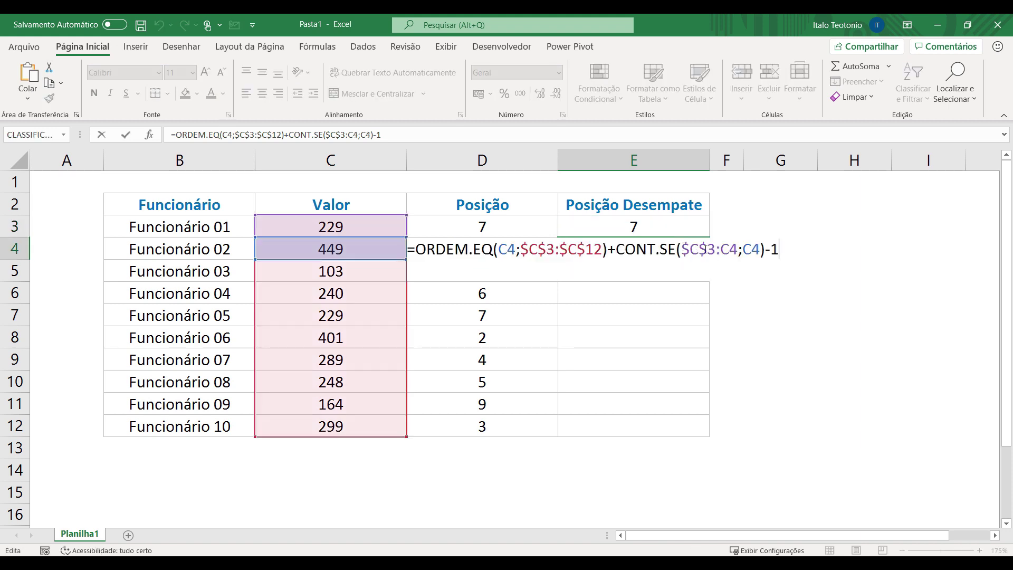
pyautogui.press('Return')
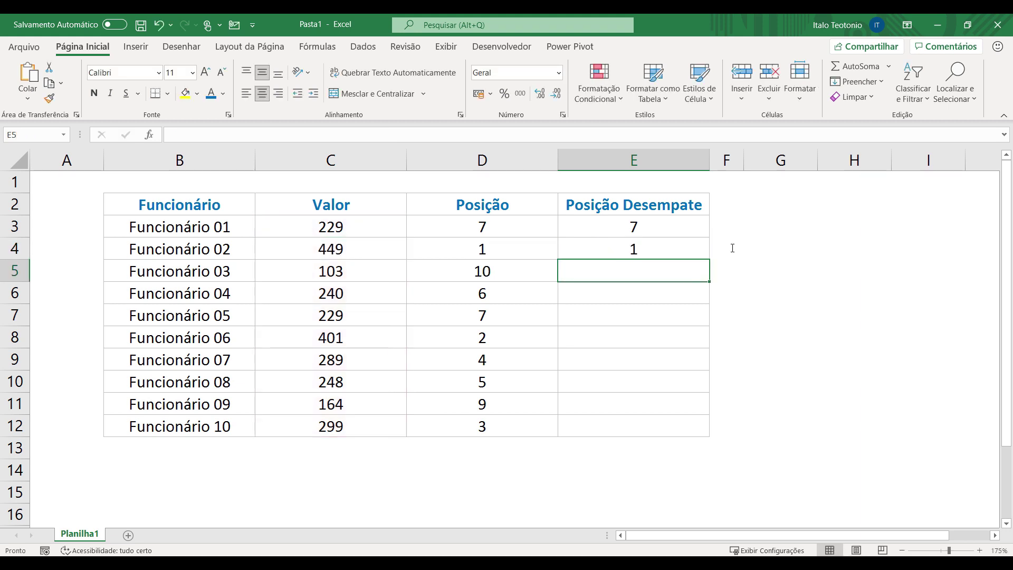
# Step: Extend the tie-break formula from E4 to E5 and inspect the end of its CONT.SE range
pyautogui.click(685, 249)
pyautogui.moveTo(707, 258); pyautogui.dragTo(681, 271)
pyautogui.doubleClick(618, 274)
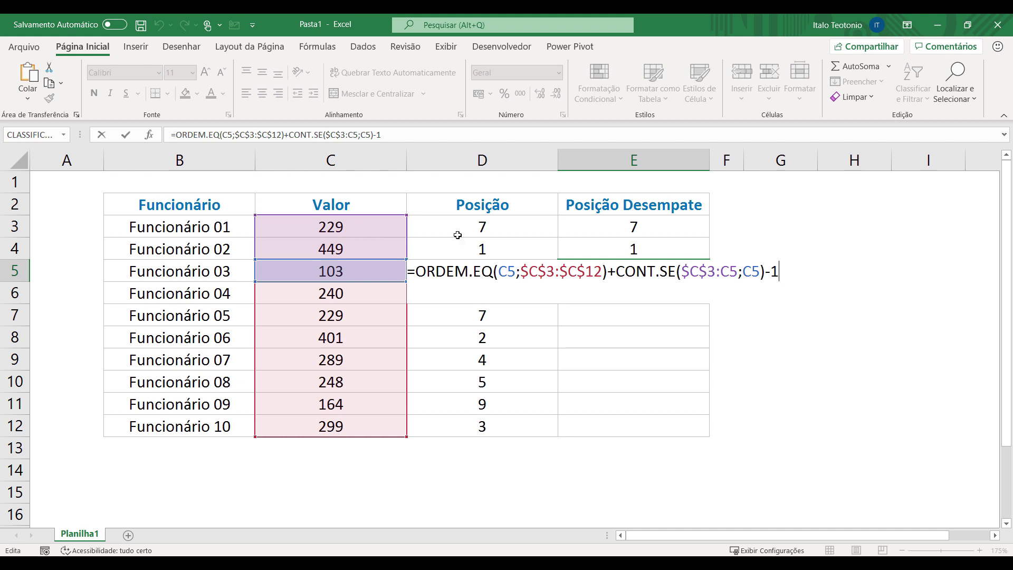
pyautogui.moveTo(737, 272); pyautogui.dragTo(723, 271)
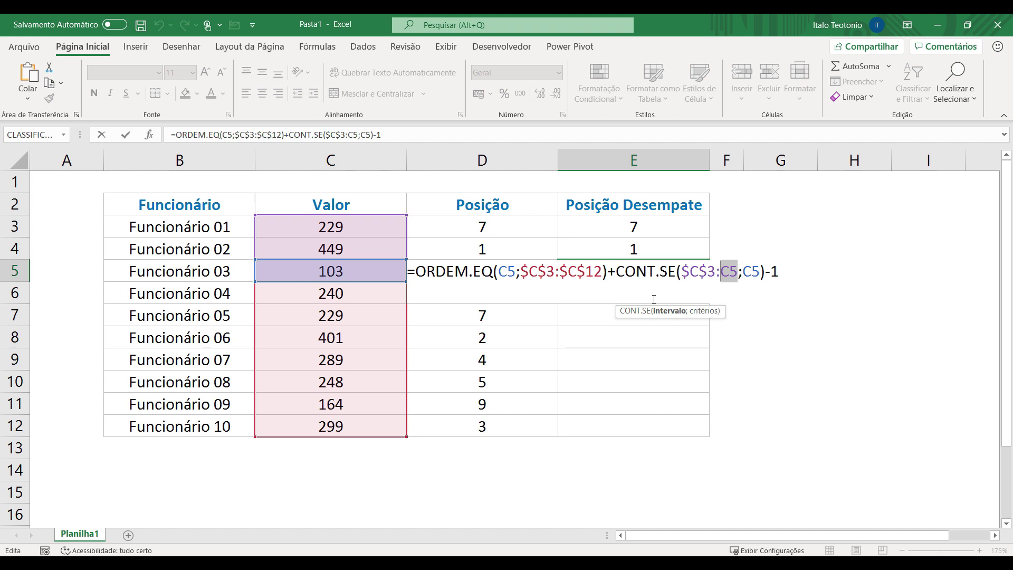
pyautogui.press('Return')
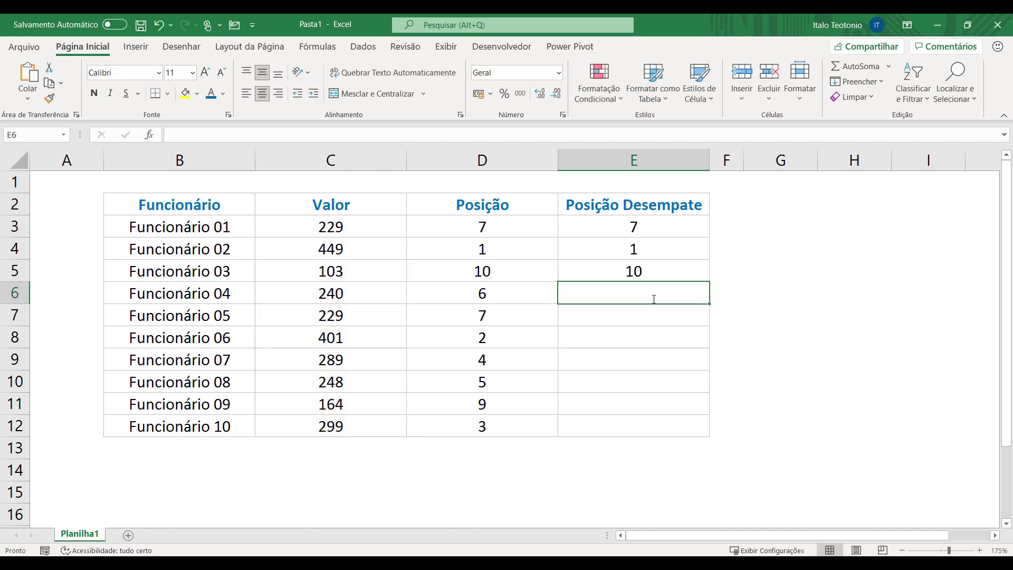
# Step: Fill the tie-break formula from E5 down to E12 and check Funcionário 05's row
pyautogui.click(662, 275)
pyautogui.doubleClick(709, 281)
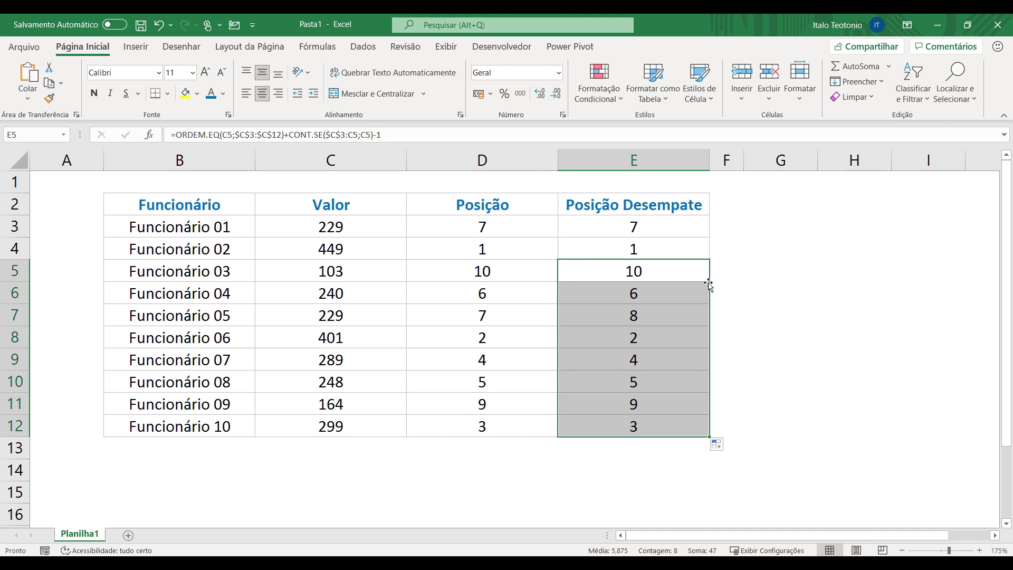
pyautogui.click(647, 314)
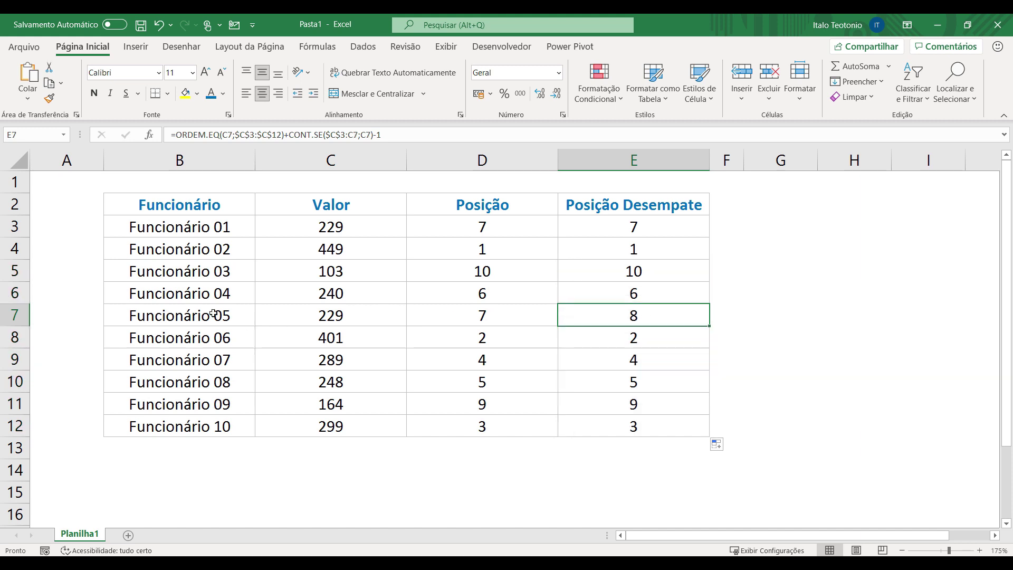
pyautogui.moveTo(206, 321); pyautogui.dragTo(588, 322)
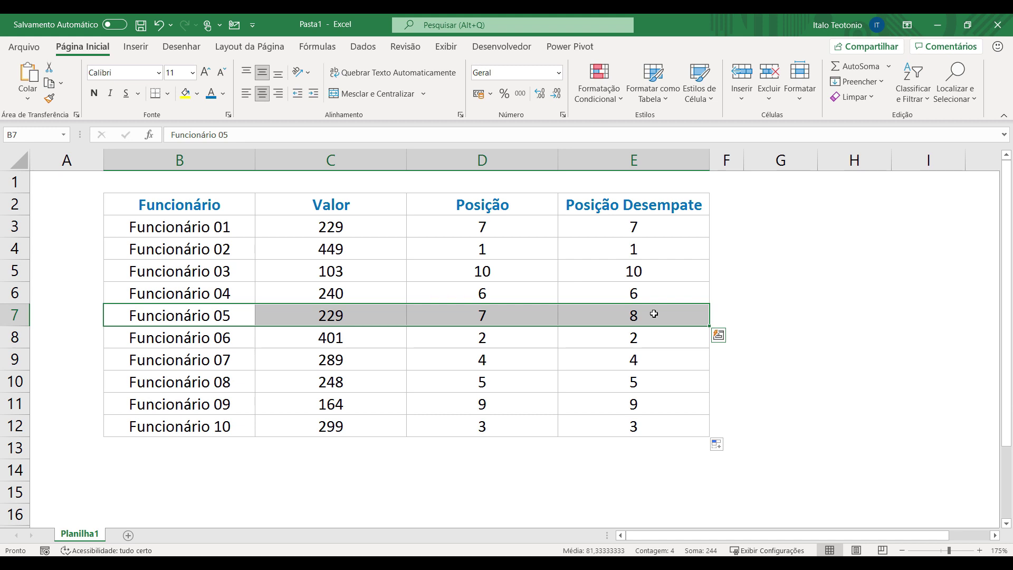
# Step: Enter the labels ORDEM.EQ in G2 and CONT.SE in H2 beside the table
pyautogui.click(787, 208)
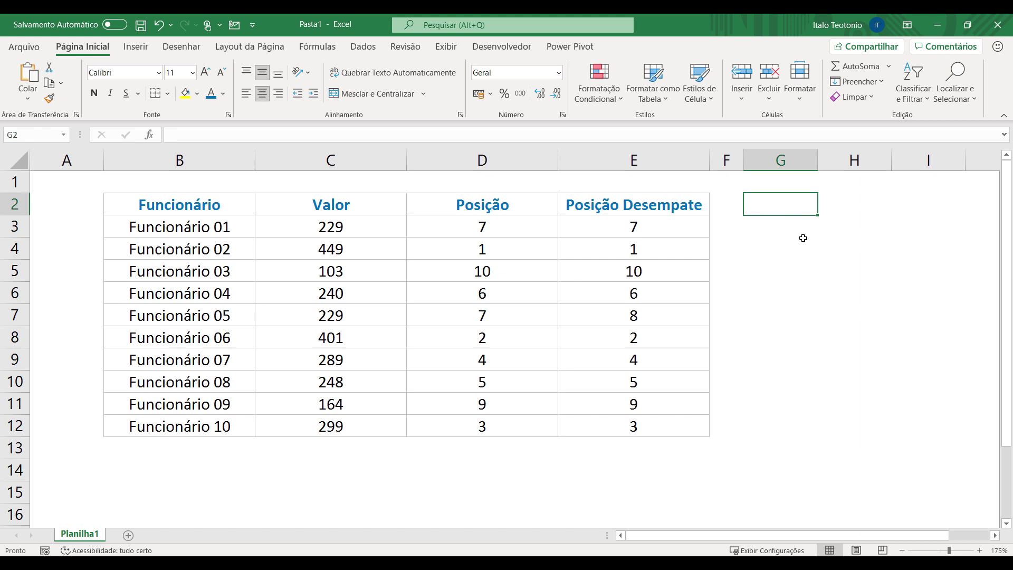
pyautogui.write('O')
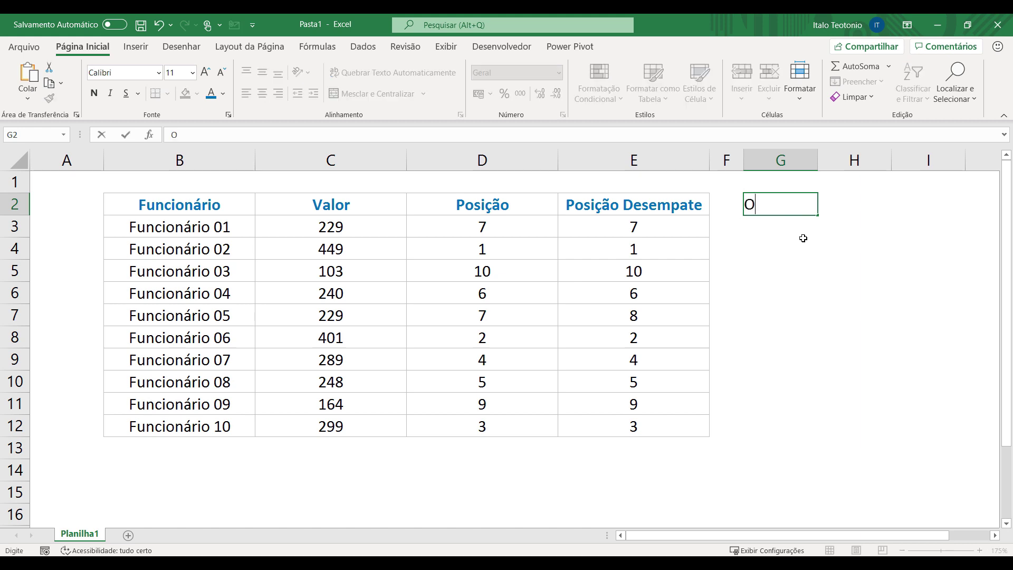
pyautogui.write('RDEM.EQ')
pyautogui.press('Tab')
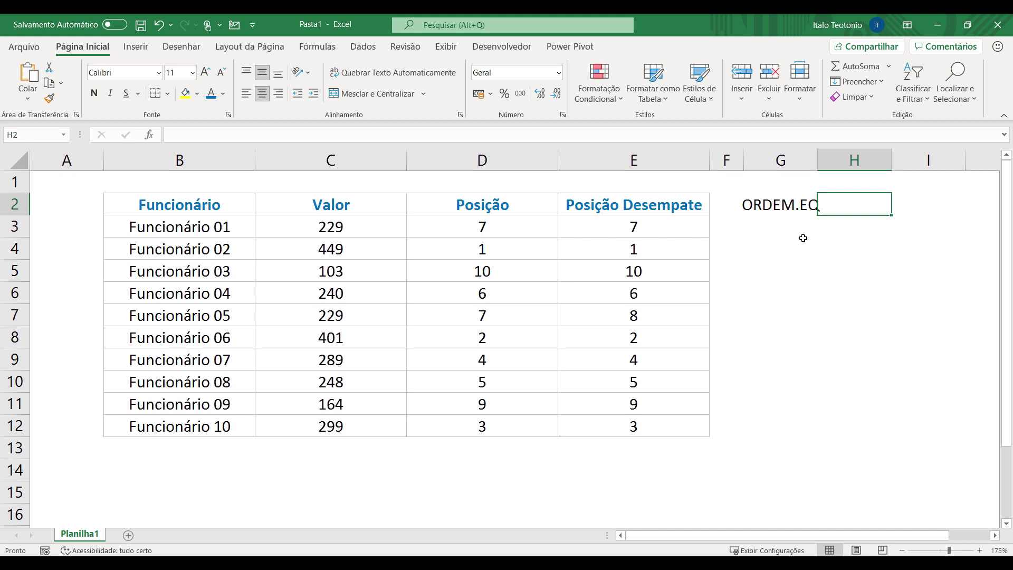
pyautogui.write('CONT.SE')
pyautogui.press('Return')
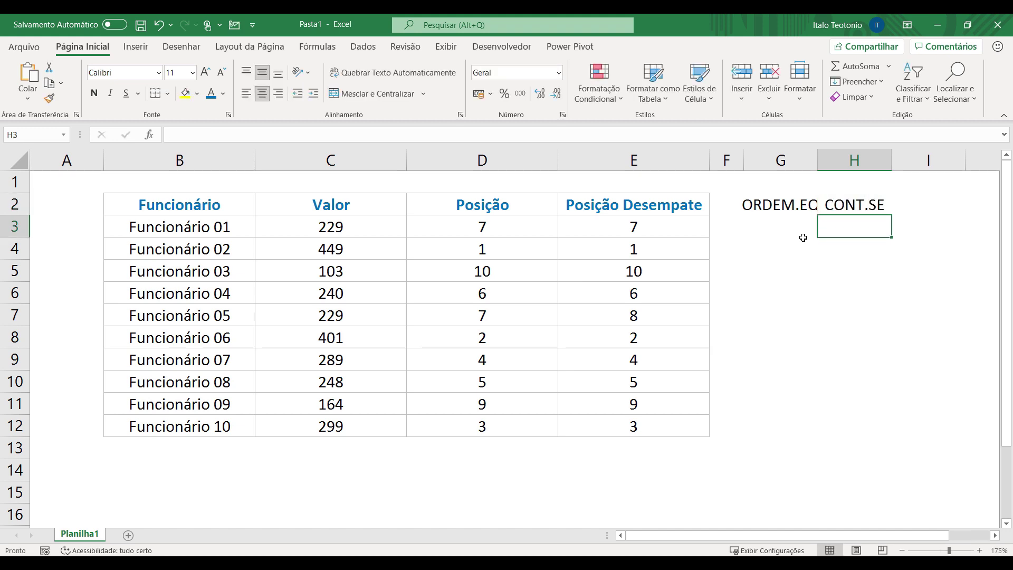
# Step: Widen columns G and H so the ORDEM.EQ and CONT.SE labels fit
pyautogui.moveTo(776, 160); pyautogui.dragTo(832, 161)
pyautogui.click(781, 223)
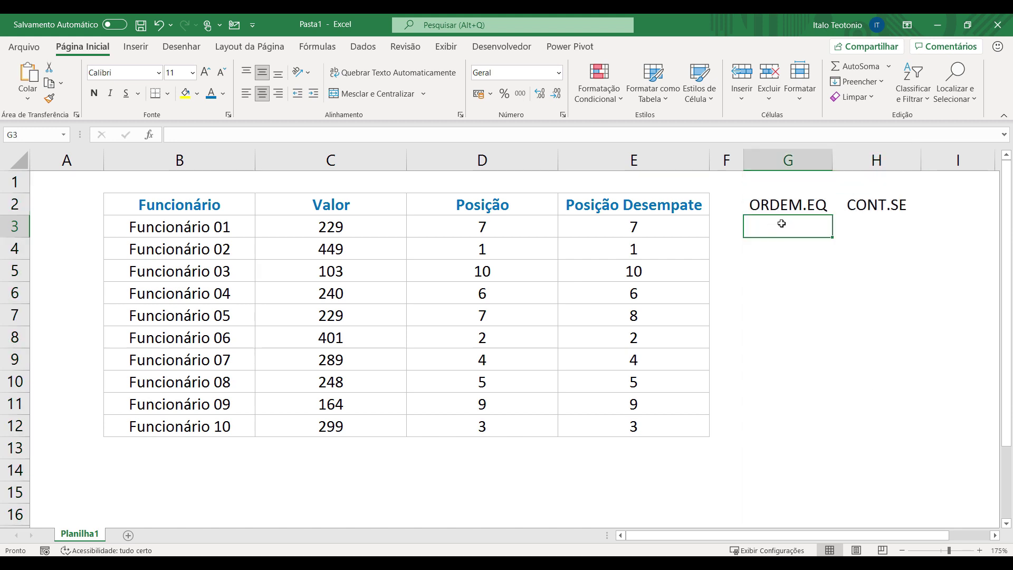
pyautogui.click(520, 224)
# Step: Copy the =ORDEM.EQ(C3;$C$3:$C$12) part of E3's formula into G3 and fill it down to G12
pyautogui.doubleClick(612, 225)
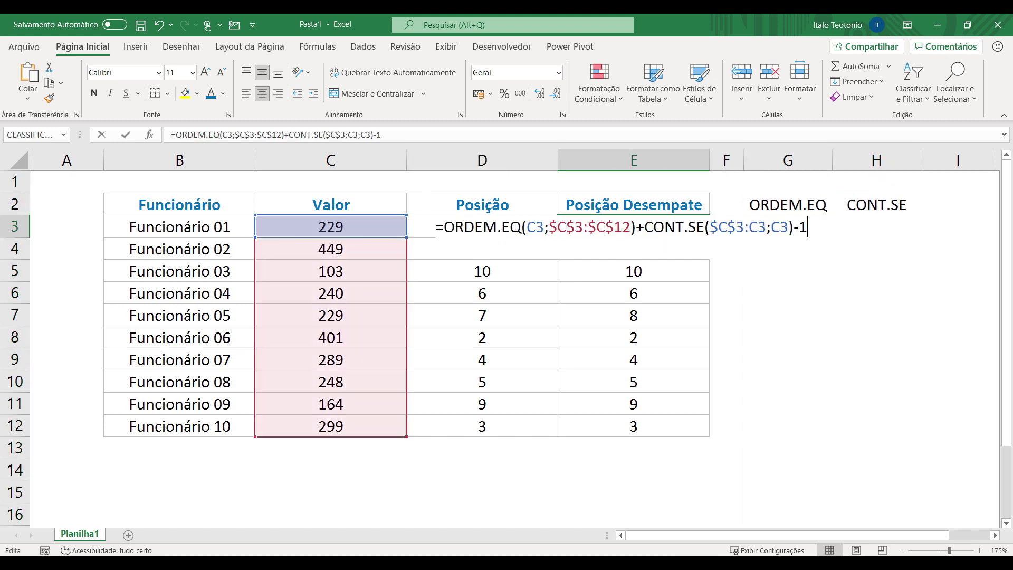
pyautogui.moveTo(636, 227); pyautogui.dragTo(433, 230)
pyautogui.hotkey('ctrl', 'c')
pyautogui.press('Return')
pyautogui.press('Right')
pyautogui.press('Right')
pyautogui.press('Up')
pyautogui.press('F2')
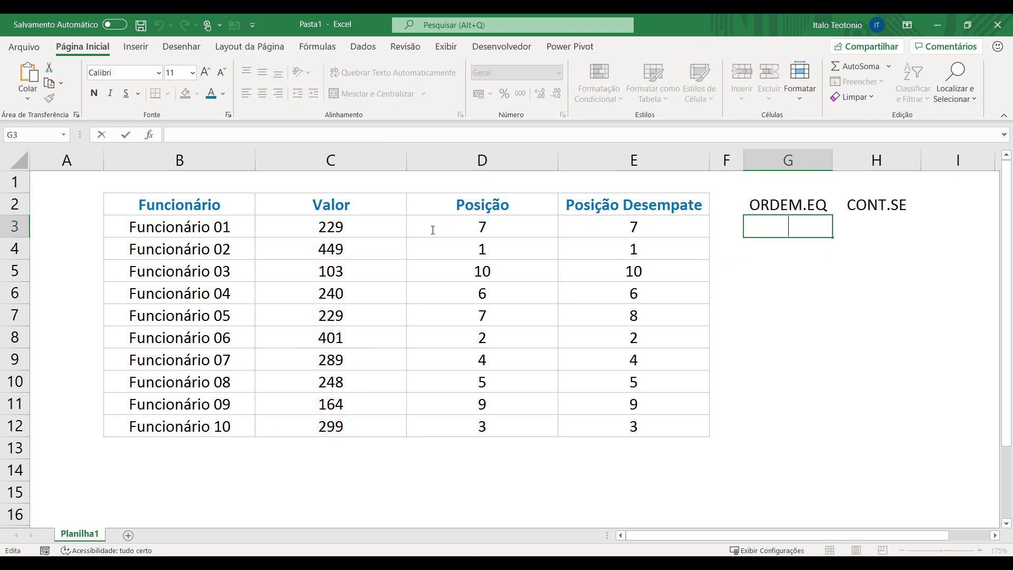
pyautogui.hotkey('ctrl', 'v')
pyautogui.press('Return')
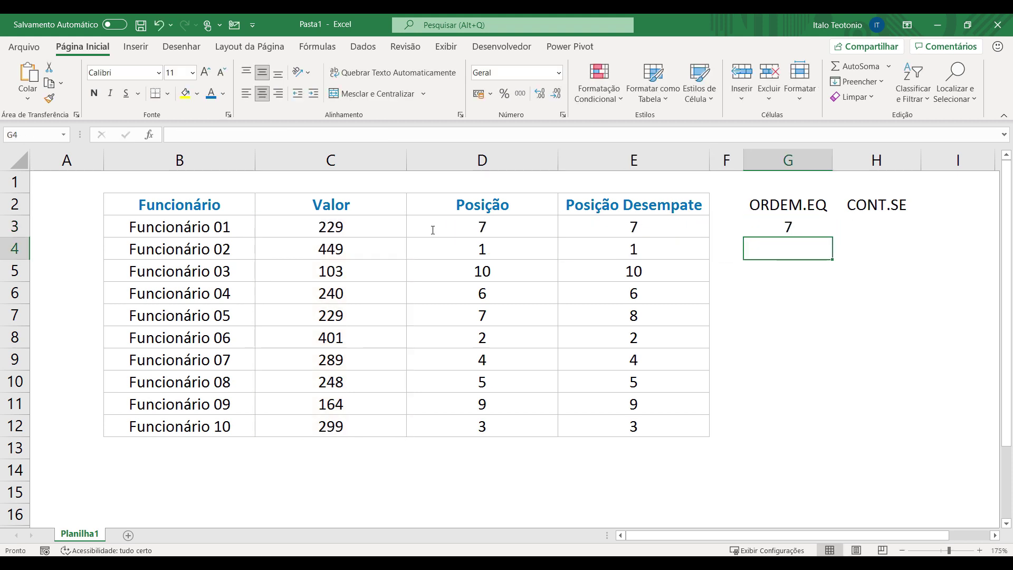
pyautogui.click(822, 232)
pyautogui.moveTo(834, 238); pyautogui.dragTo(786, 428)
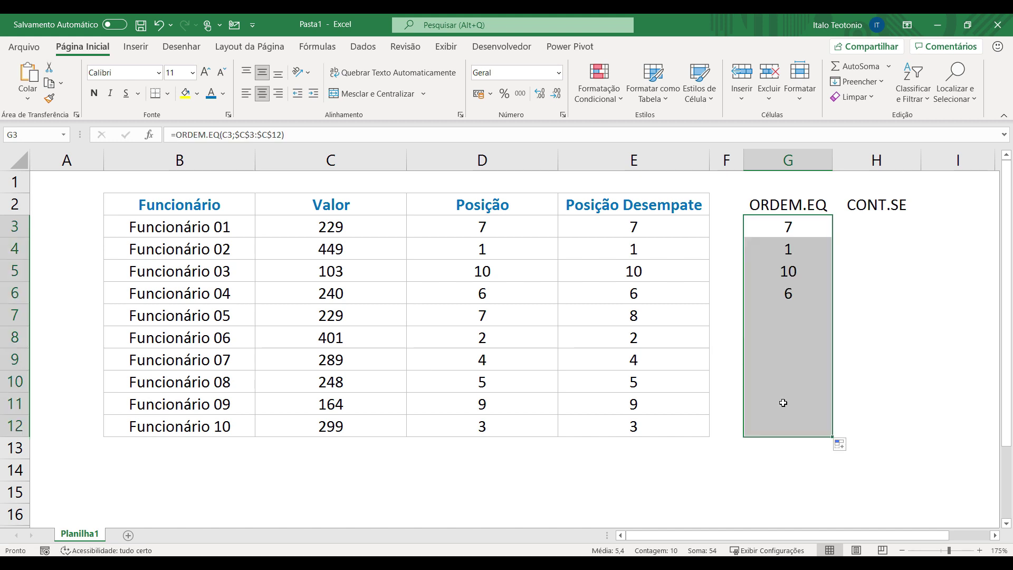
# Step: Copy the CONT.SE part of E3's formula into H3 as =CONT.SE($C$3:C3;C3)-1
pyautogui.doubleClick(623, 225)
pyautogui.moveTo(645, 226); pyautogui.dragTo(833, 239)
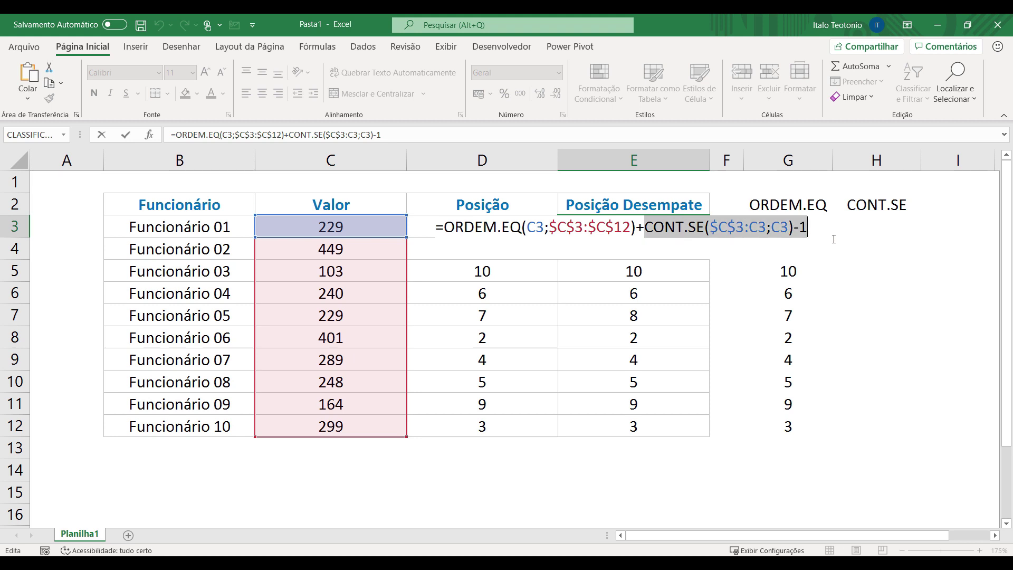
pyautogui.hotkey('ctrl', 'c')
pyautogui.press('Return')
pyautogui.click(833, 239)
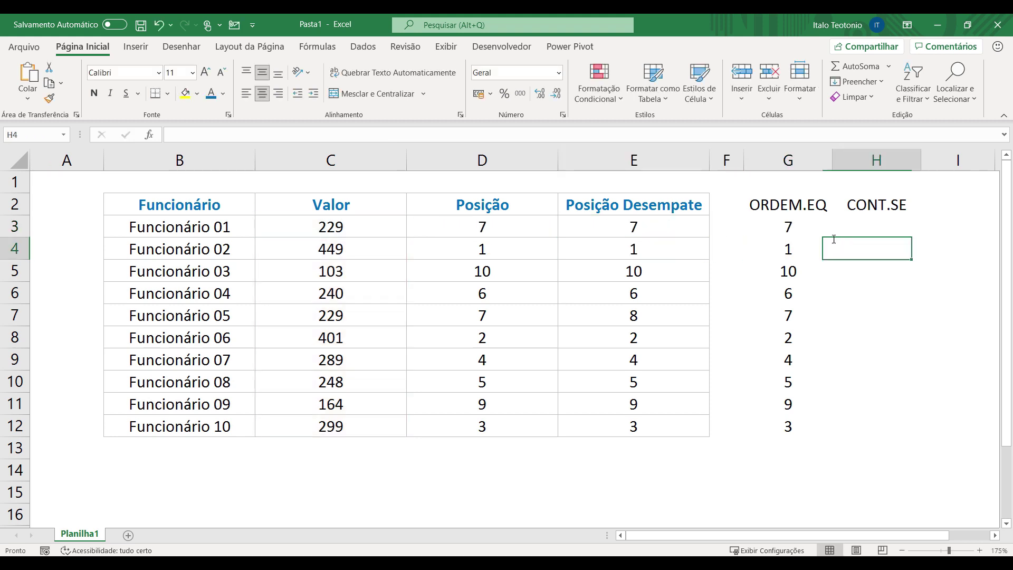
pyautogui.press('Up')
pyautogui.press('F2')
pyautogui.hotkey('ctrl', 'v')
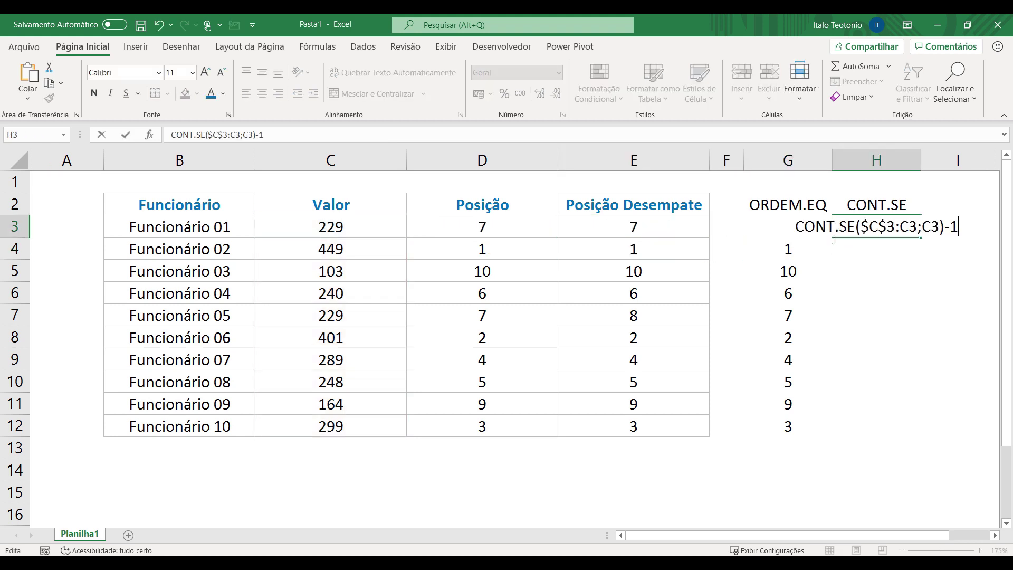
pyautogui.click(798, 227)
pyautogui.write('=')
pyautogui.press('Return')
# Step: Fill the CONT.SE formula from H3 down to H12
pyautogui.click(886, 226)
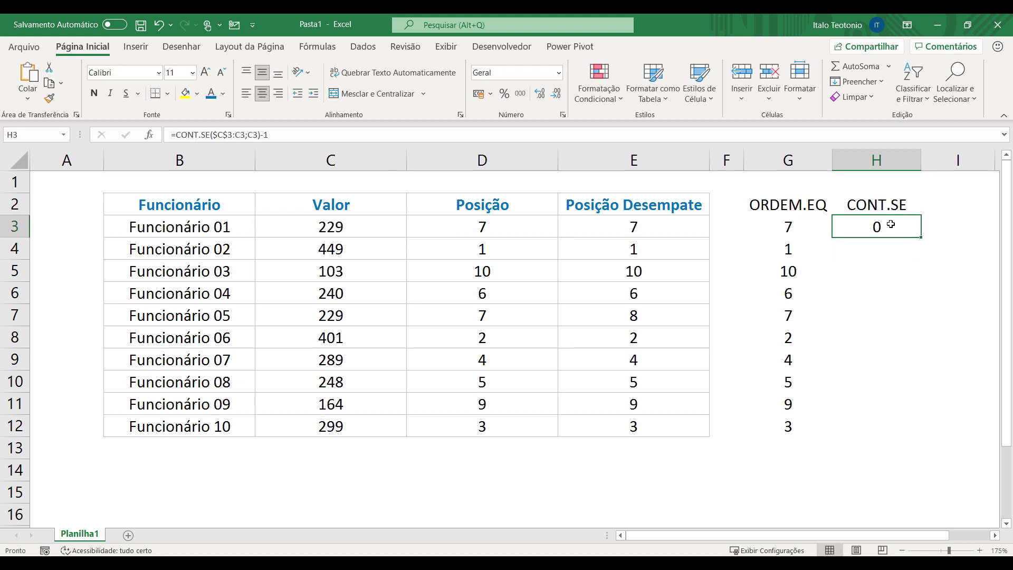
pyautogui.moveTo(919, 237); pyautogui.dragTo(901, 425)
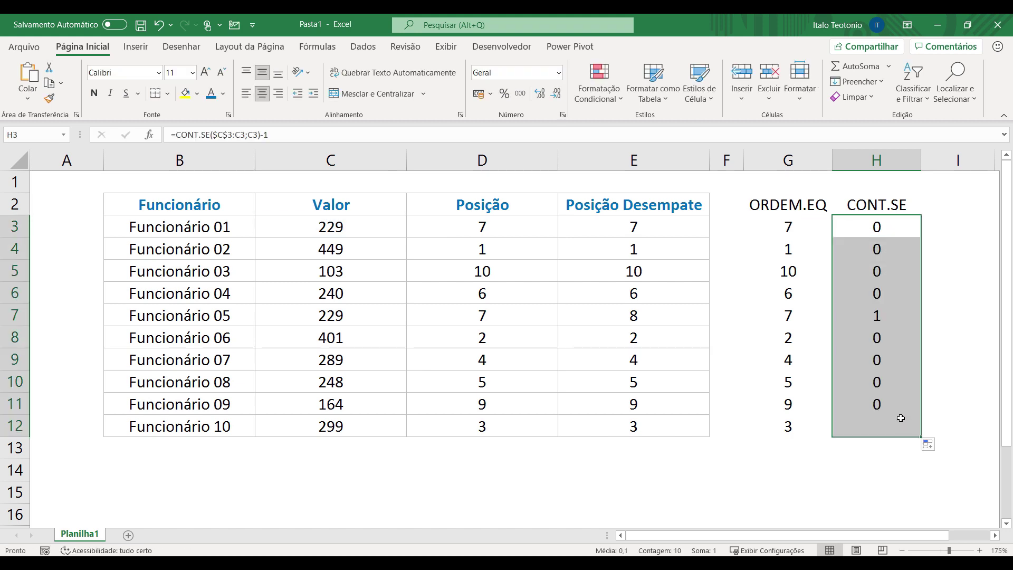
pyautogui.click(887, 412)
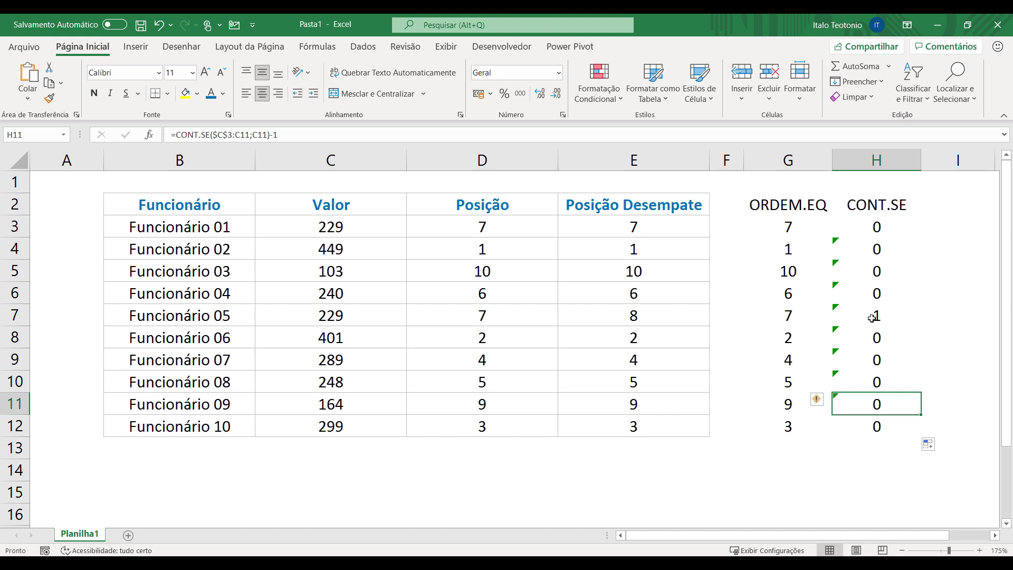
# Step: Review the ORDEM.EQ results in G3:G12 and inspect the arguments of H3's CONT.SE formula
pyautogui.click(783, 226)
pyautogui.moveTo(784, 225); pyautogui.dragTo(788, 425)
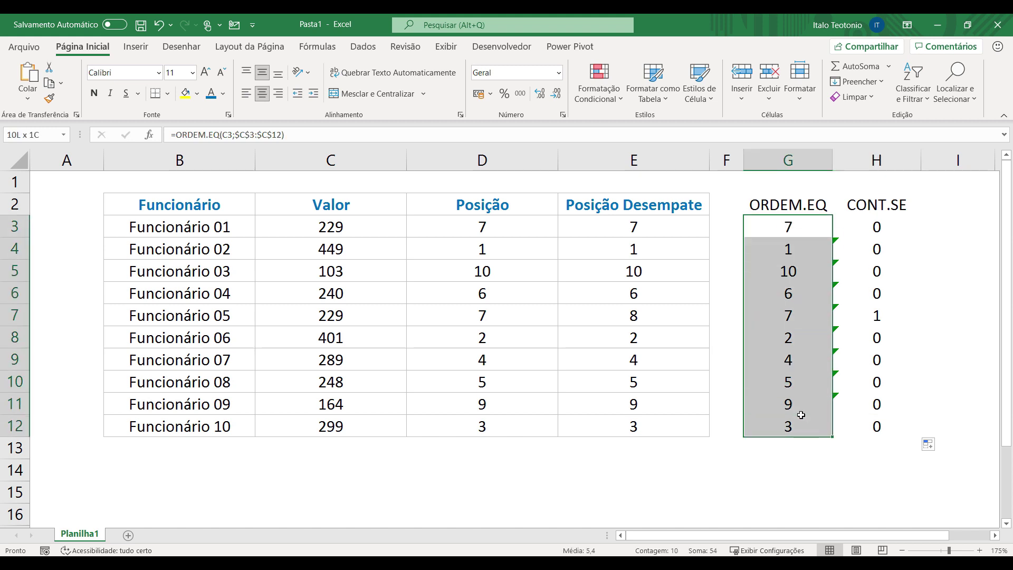
pyautogui.click(795, 227)
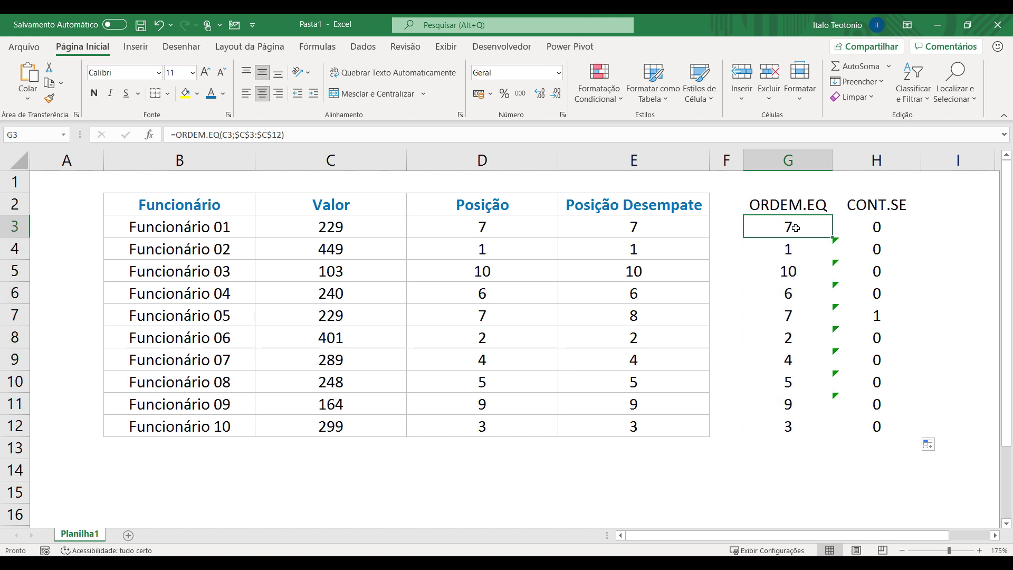
pyautogui.click(868, 228)
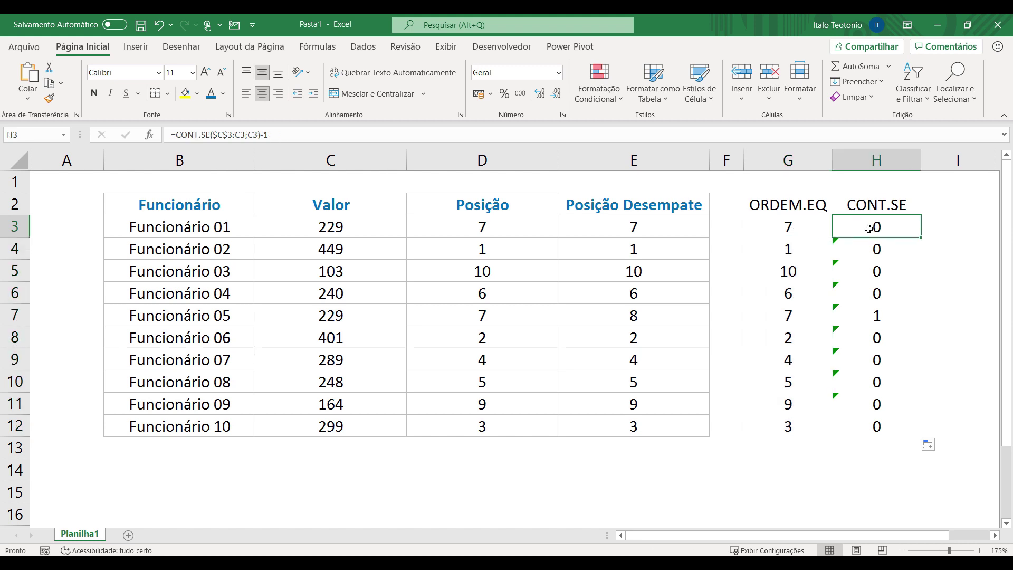
pyautogui.doubleClick(868, 228)
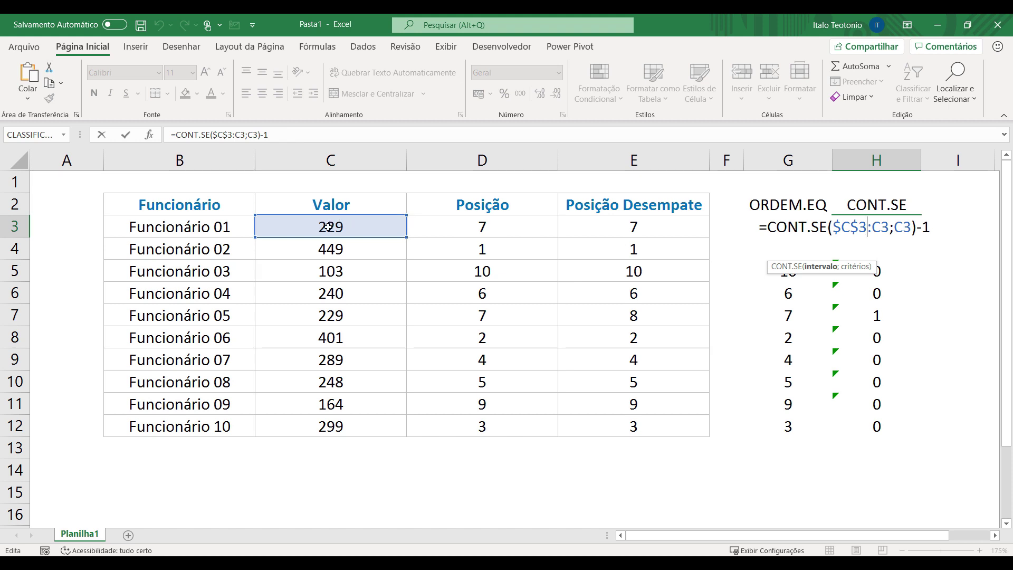
pyautogui.moveTo(911, 227); pyautogui.dragTo(833, 228)
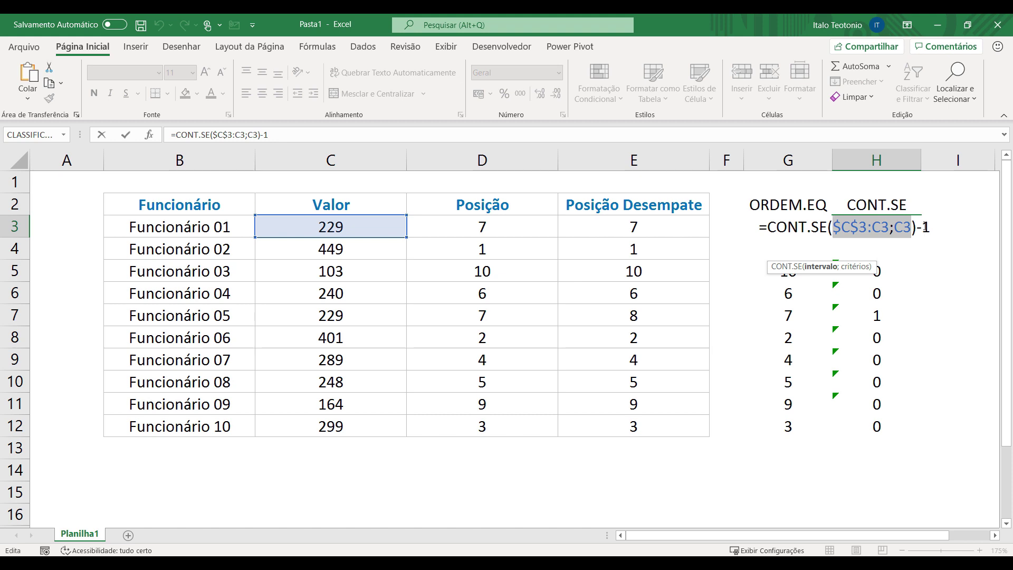
pyautogui.press('Return')
pyautogui.press('Up')
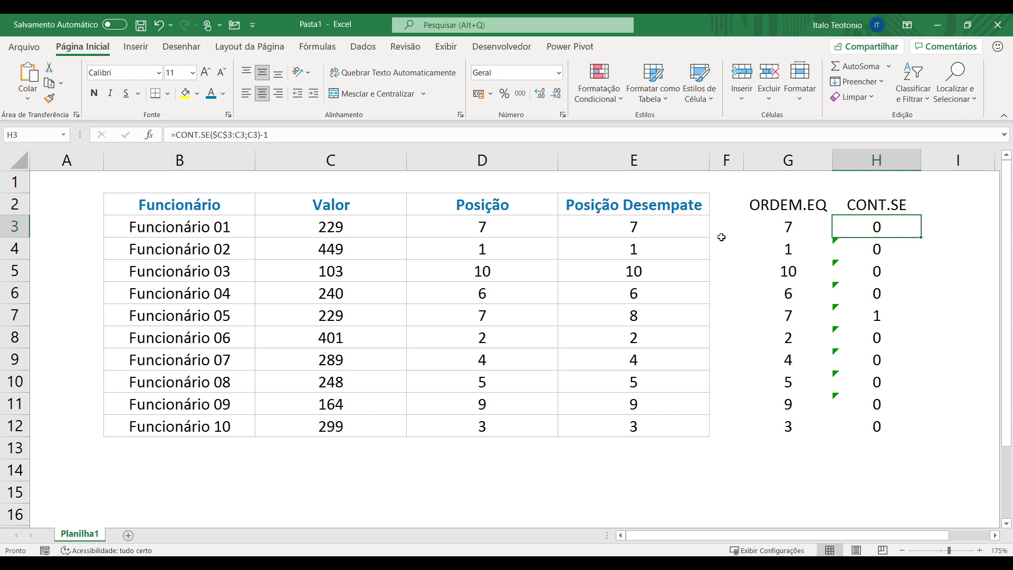
# Step: Check the values in C3:C4 and go through the CONT.SE formulas in H4 to H7
pyautogui.click(378, 227)
pyautogui.moveTo(378, 226); pyautogui.dragTo(378, 241)
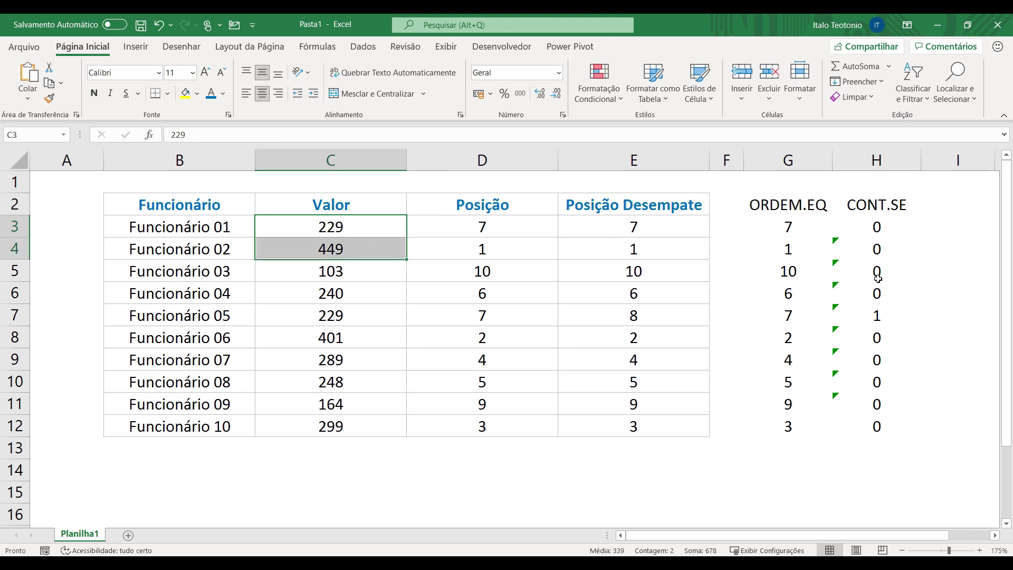
pyautogui.click(885, 253)
pyautogui.click(876, 275)
pyautogui.click(875, 290)
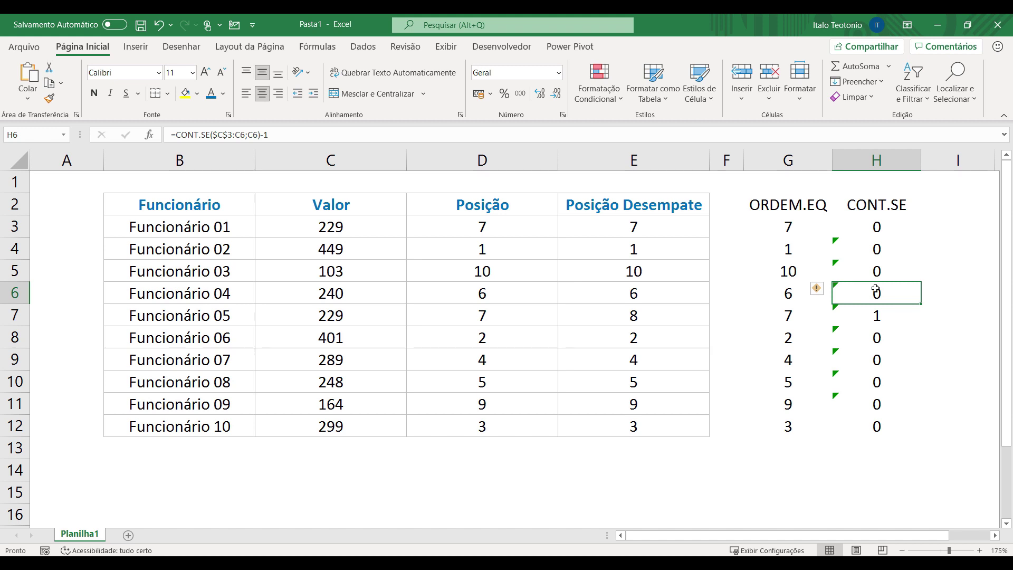
pyautogui.click(883, 315)
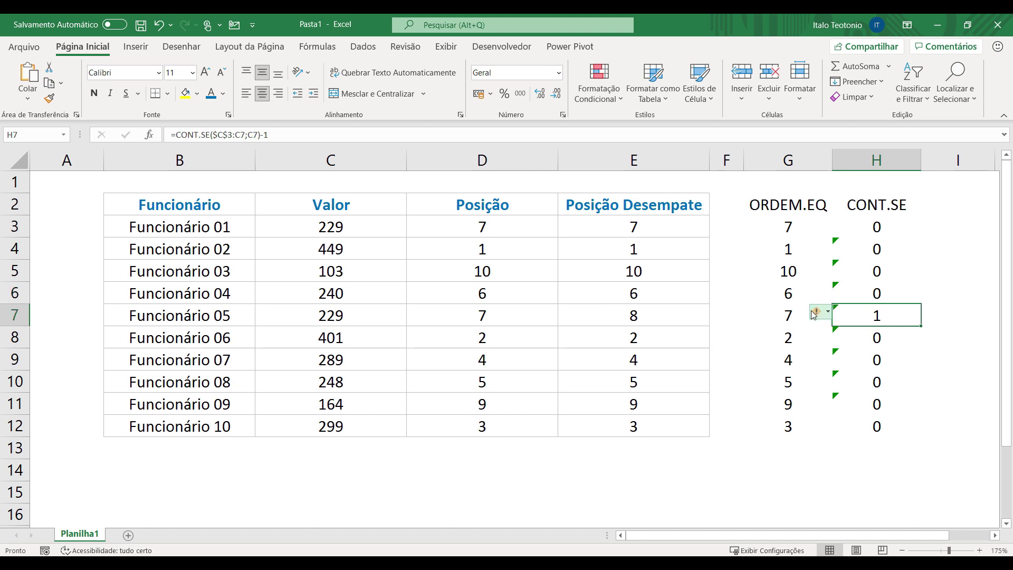
# Step: Compare the values in C3:C7 with the range and criteria of H7's CONT.SE formula
pyautogui.moveTo(374, 227); pyautogui.dragTo(356, 319)
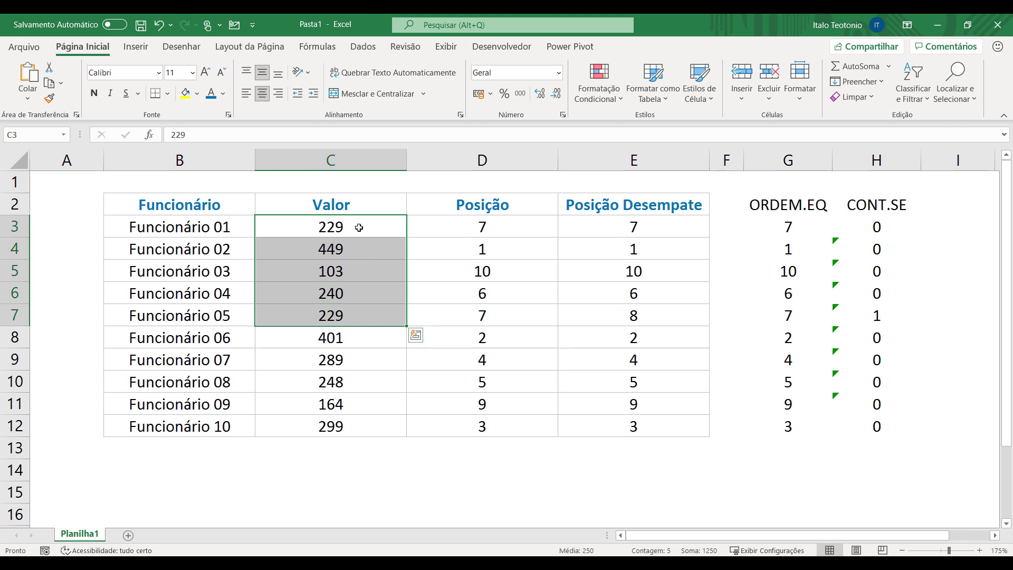
pyautogui.click(875, 316)
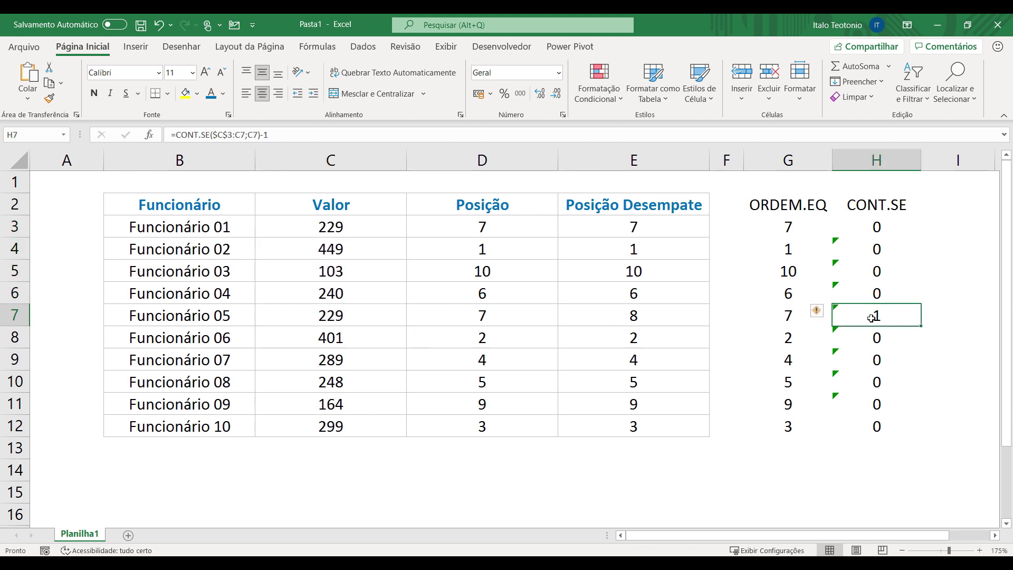
pyautogui.press('F2')
pyautogui.moveTo(767, 315); pyautogui.dragTo(918, 318)
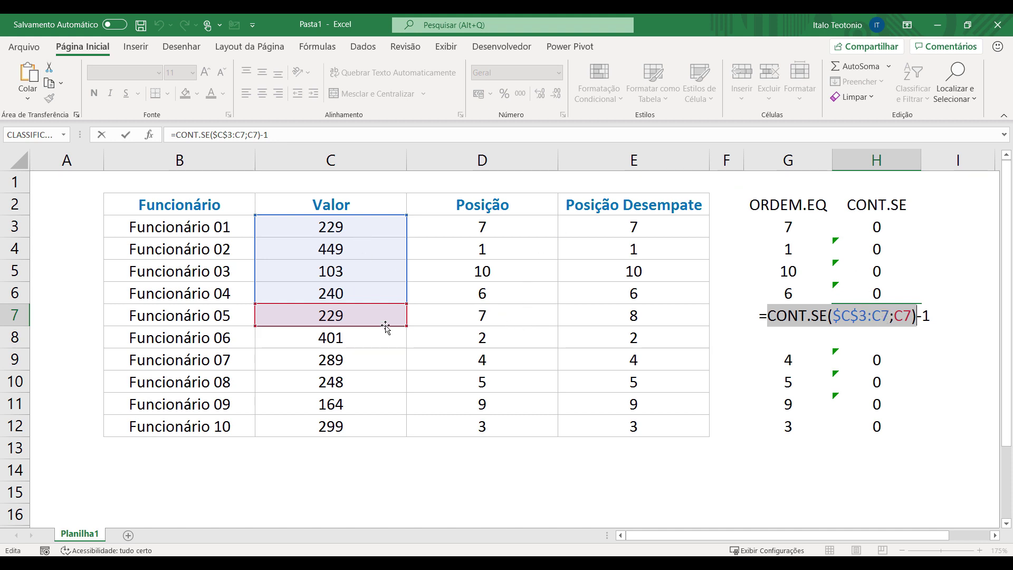
pyautogui.press('Return')
pyautogui.press('Up')
# Step: Inspect the ORDEM.EQ formula in G7 and the CONT.SE part before the -1 in H7
pyautogui.click(791, 315)
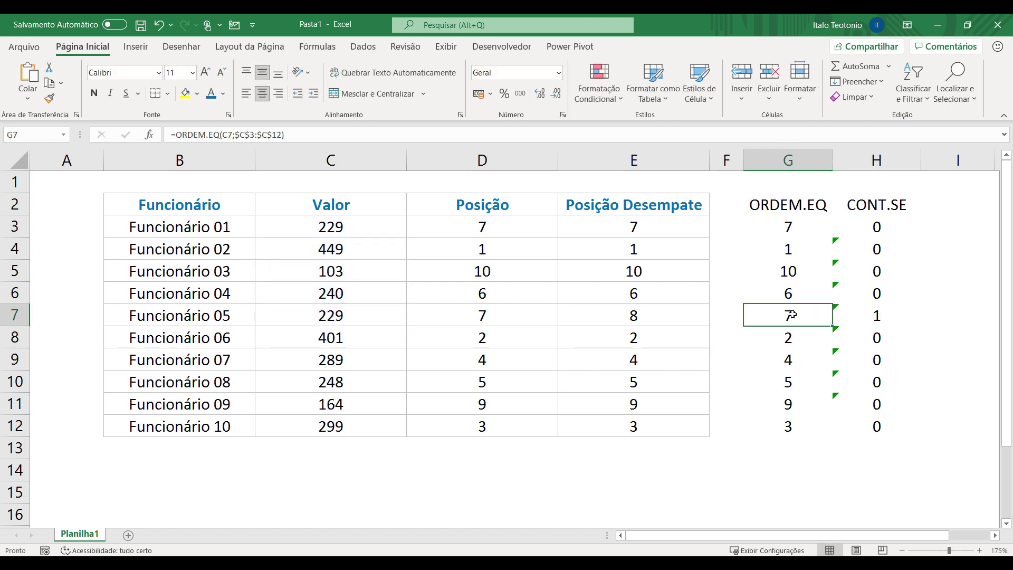
pyautogui.press('F2')
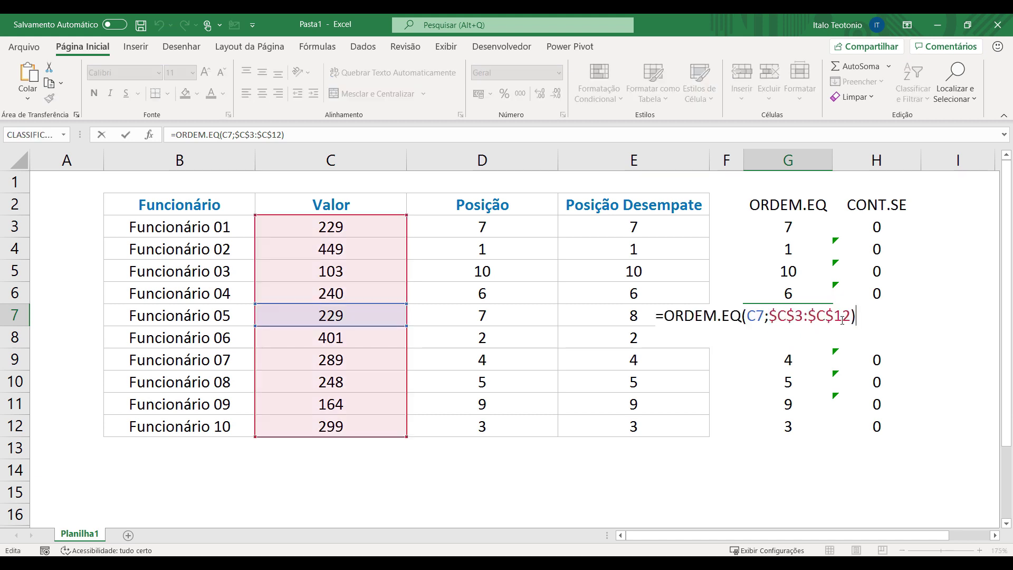
pyautogui.press('Escape')
pyautogui.doubleClick(880, 312)
pyautogui.moveTo(770, 314); pyautogui.dragTo(918, 320)
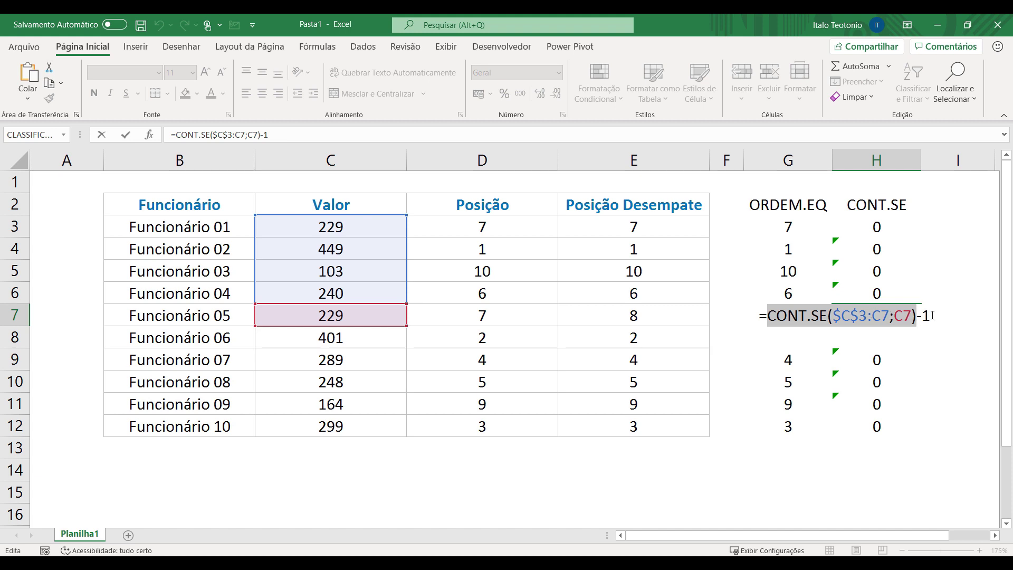
pyautogui.press('Return')
pyautogui.click(897, 312)
# Step: Open Avaliar Fórmula for E7's tie-break formula and move the dialog clear of the Valor column
pyautogui.click(662, 309)
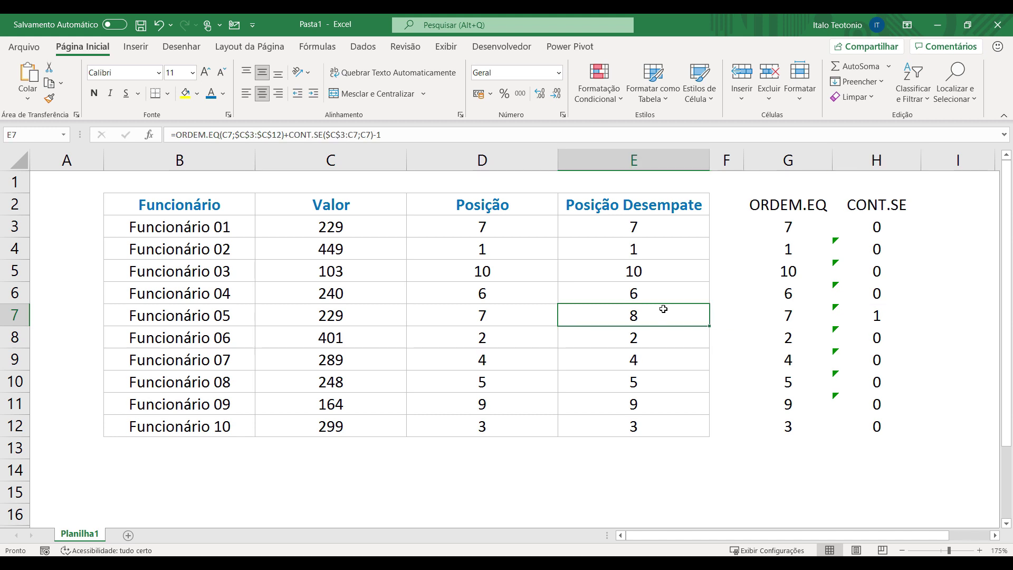
pyautogui.click(317, 46)
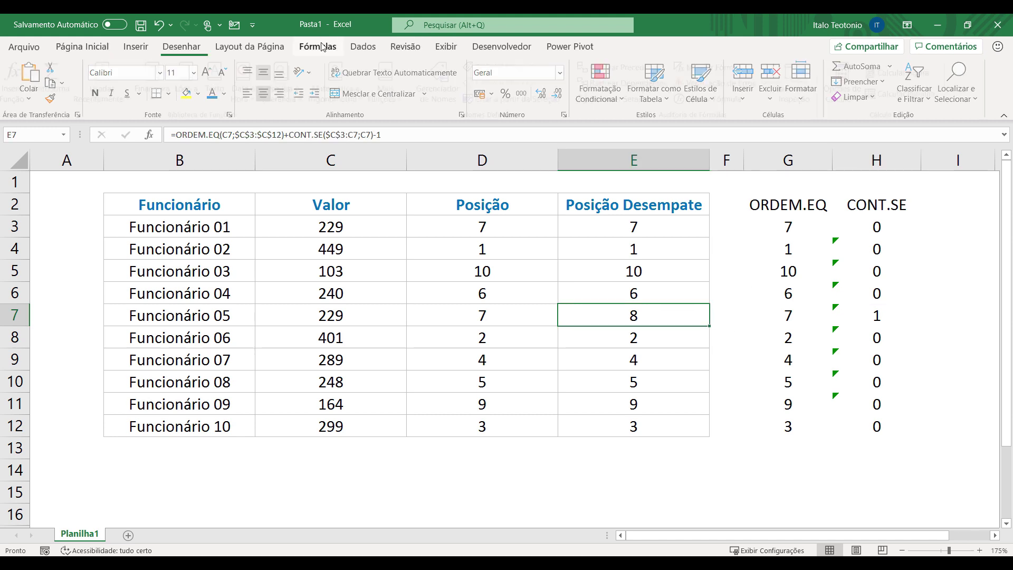
pyautogui.click(717, 100)
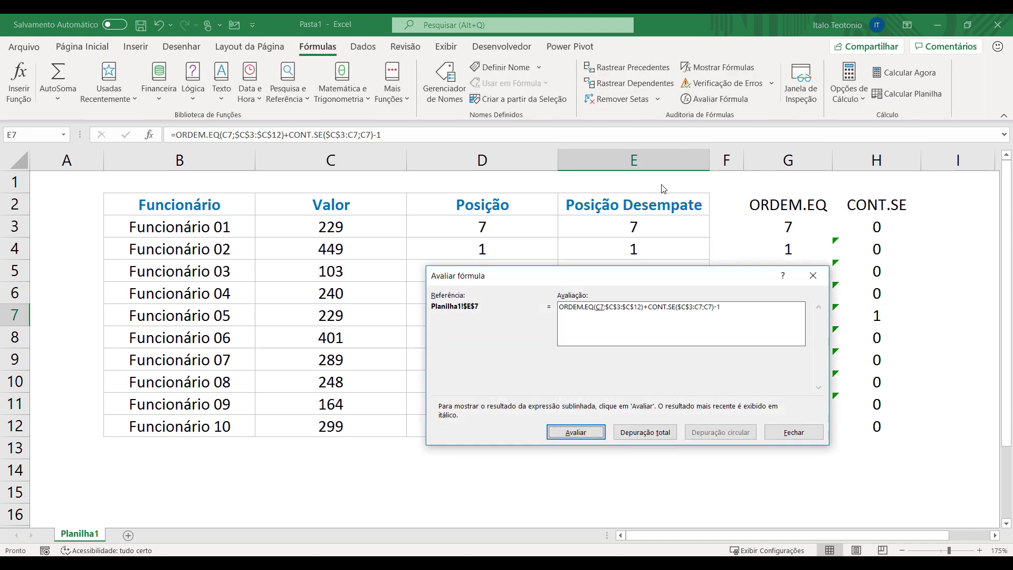
pyautogui.moveTo(658, 273); pyautogui.dragTo(898, 334)
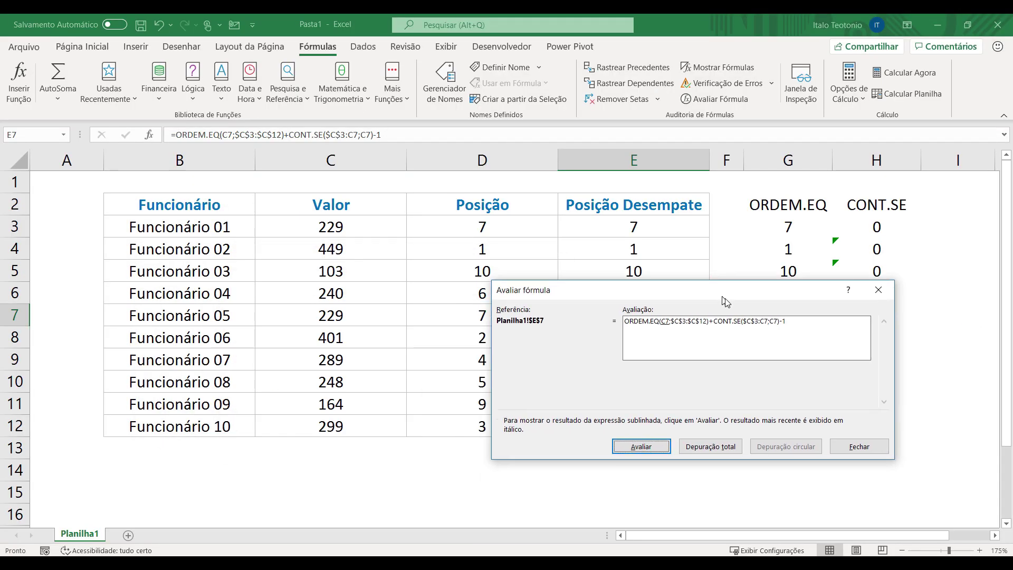
pyautogui.moveTo(724, 300); pyautogui.dragTo(687, 285)
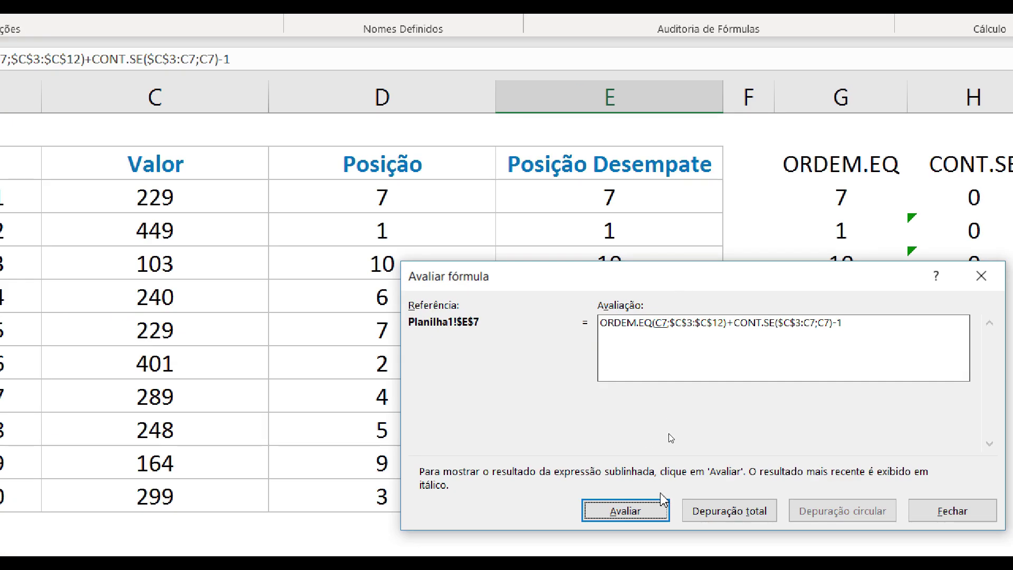
# Step: Evaluate E7's tie-break formula one expression at a time through to its final result and close Avaliar Fórmula
pyautogui.click(653, 503)
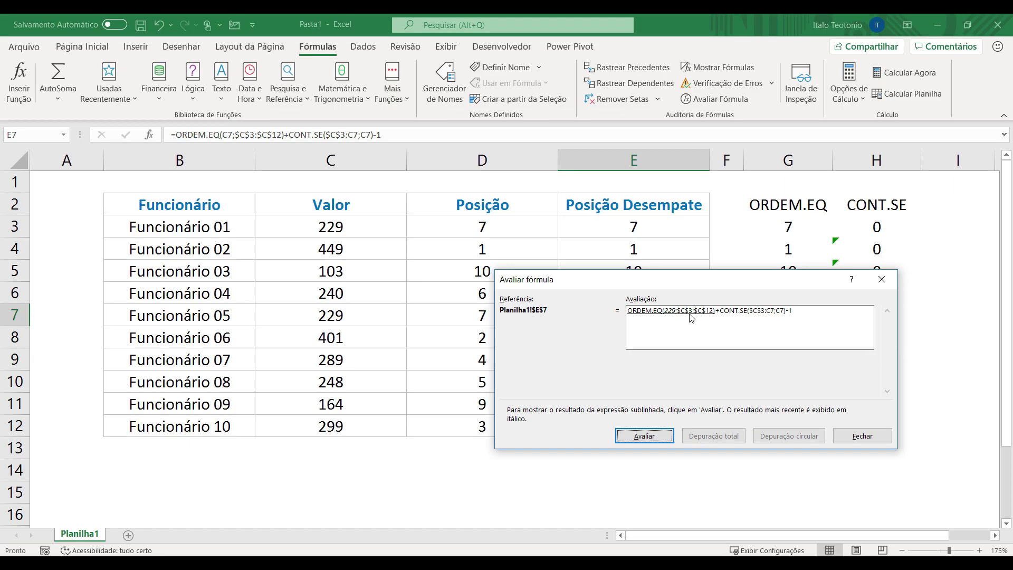
pyautogui.click(625, 495)
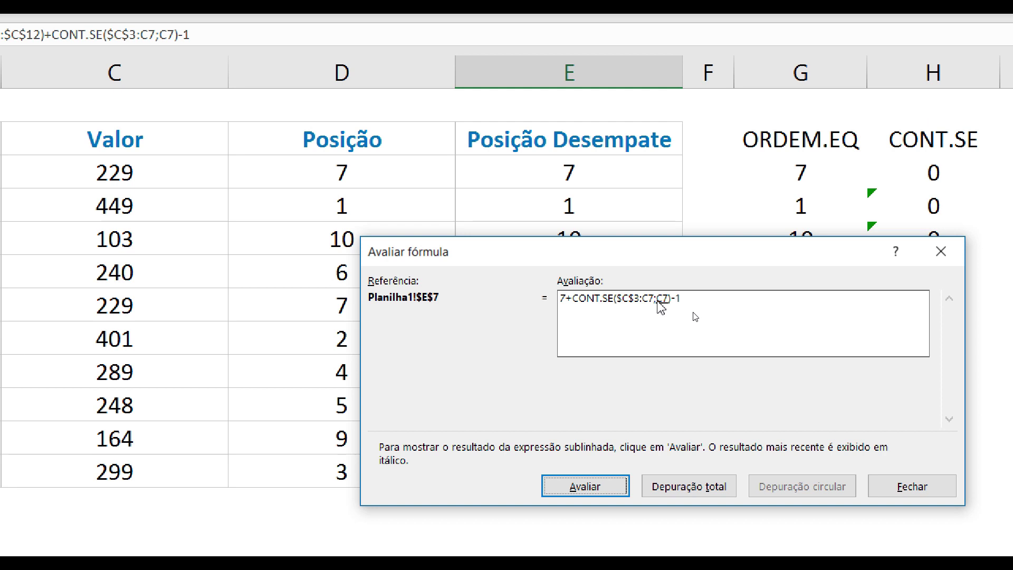
pyautogui.click(610, 482)
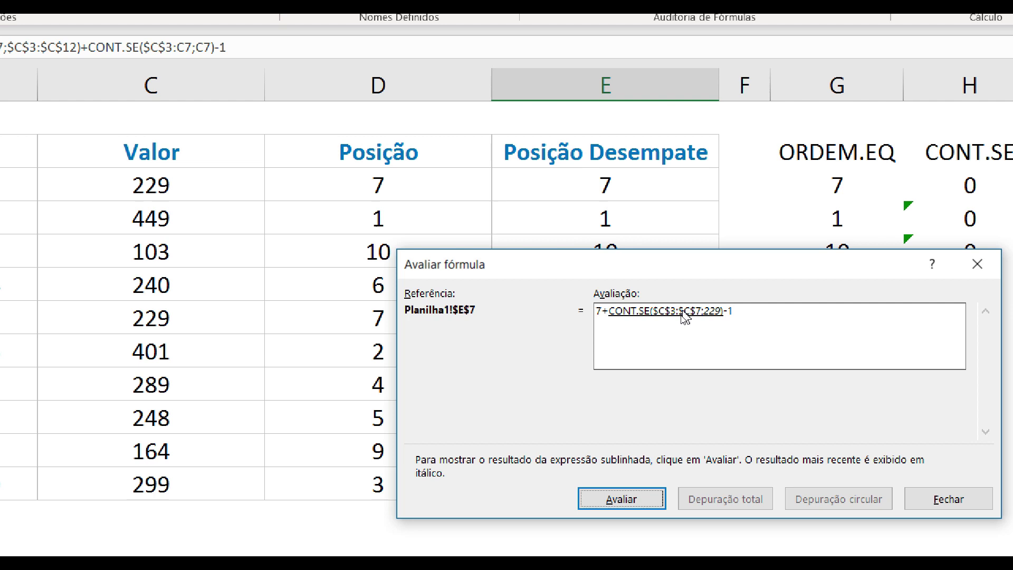
pyautogui.click(644, 494)
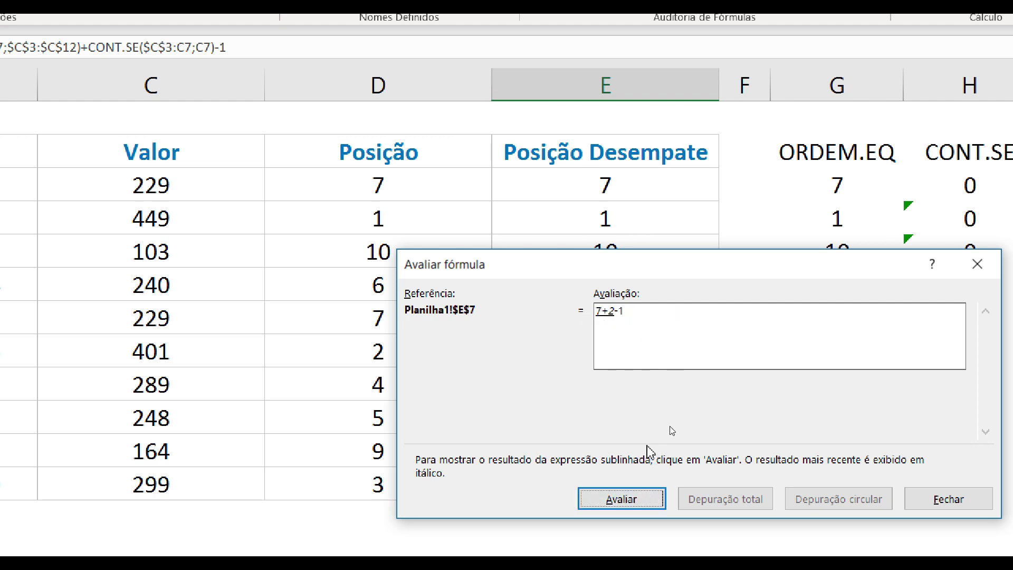
pyautogui.click(655, 496)
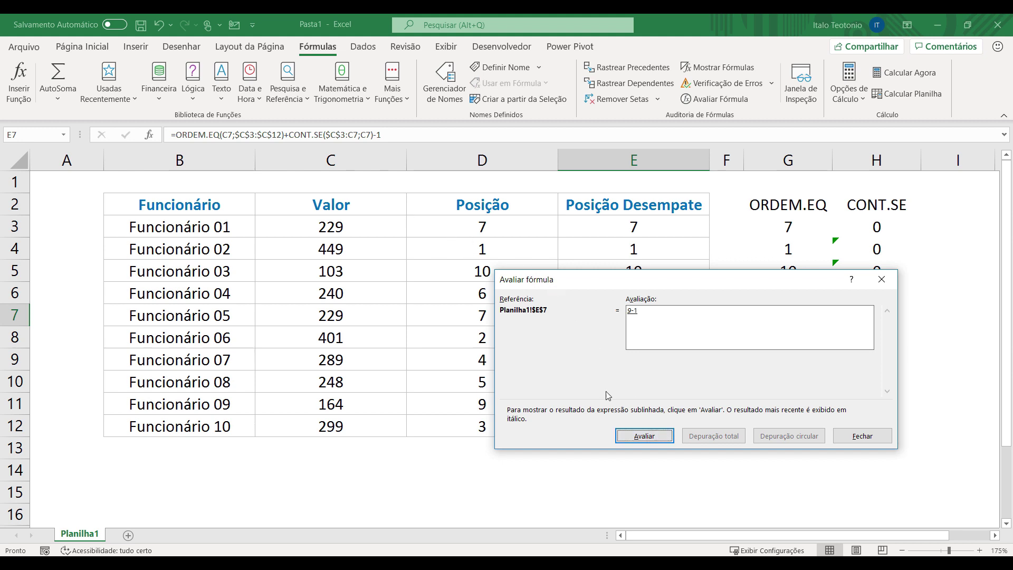
pyautogui.click(644, 436)
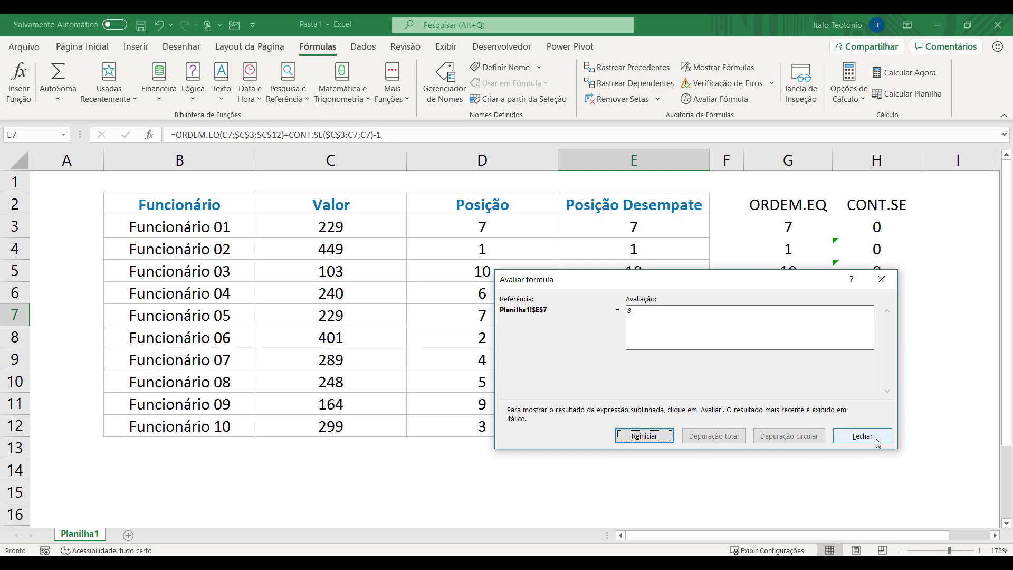
pyautogui.click(991, 495)
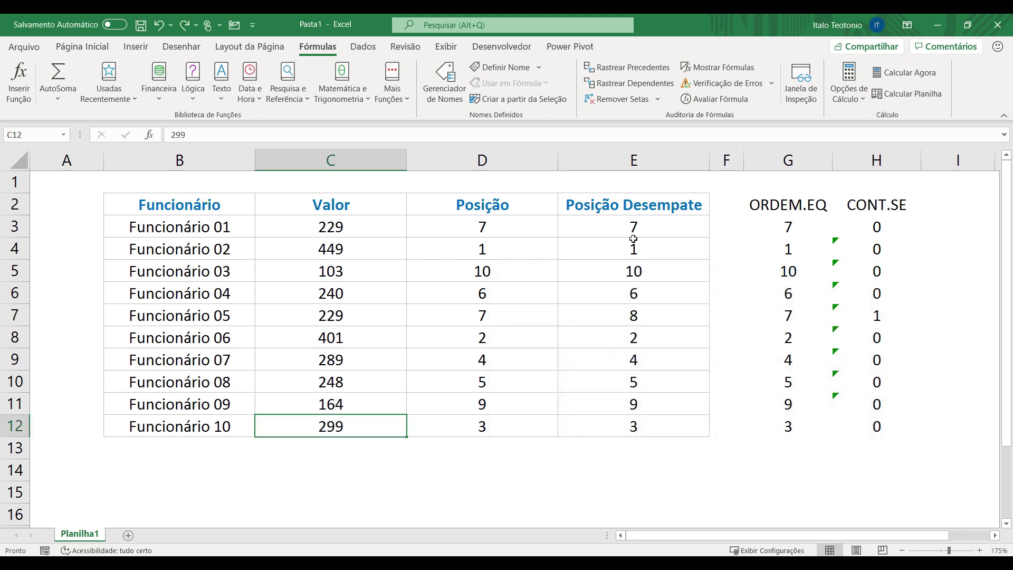
# Step: Set Funcionário 10's Valor in C12 to 229 and select the tied rows 3, 7 and 12 across columns B to E
pyautogui.write('229')
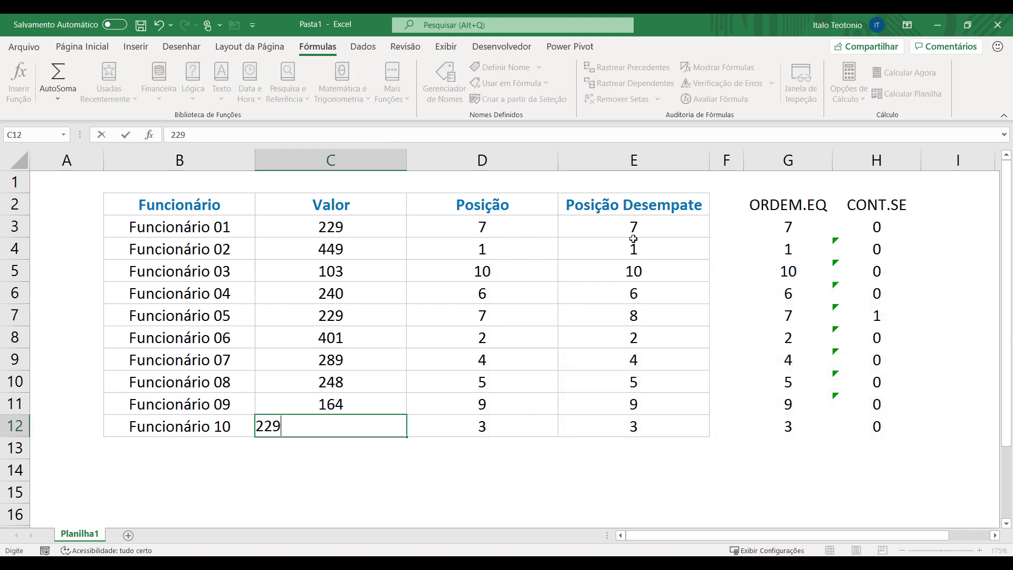
pyautogui.press('Return')
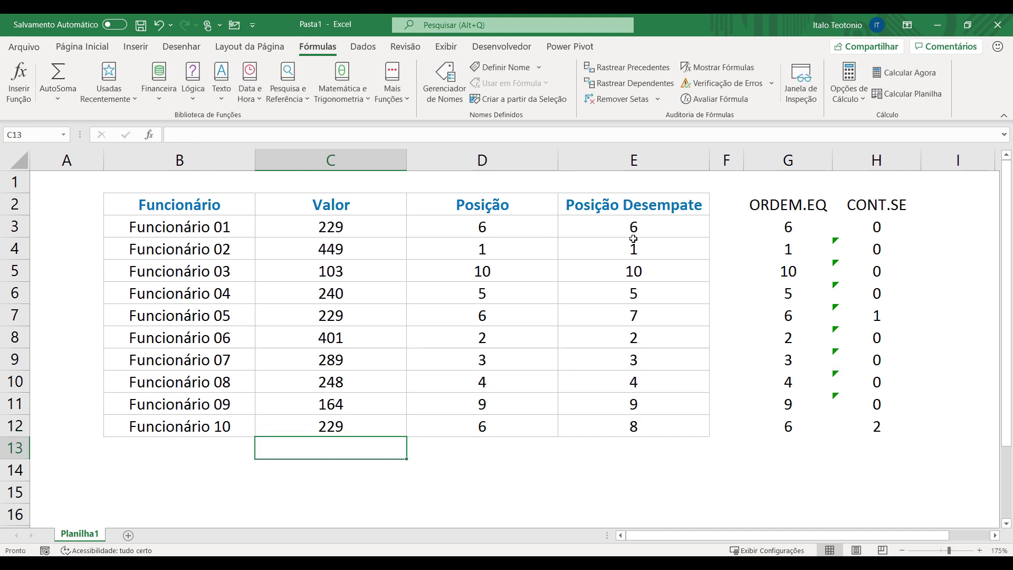
pyautogui.click(639, 228)
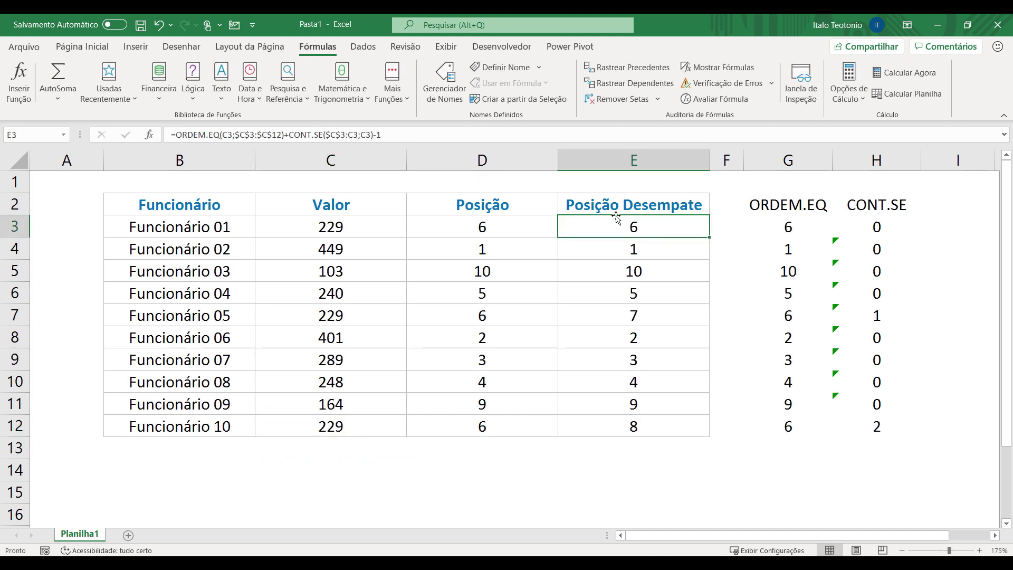
pyautogui.moveTo(646, 228); pyautogui.dragTo(223, 234)
pyautogui.moveTo(650, 321); pyautogui.dragTo(239, 317)
pyautogui.moveTo(656, 424); pyautogui.dragTo(239, 422)
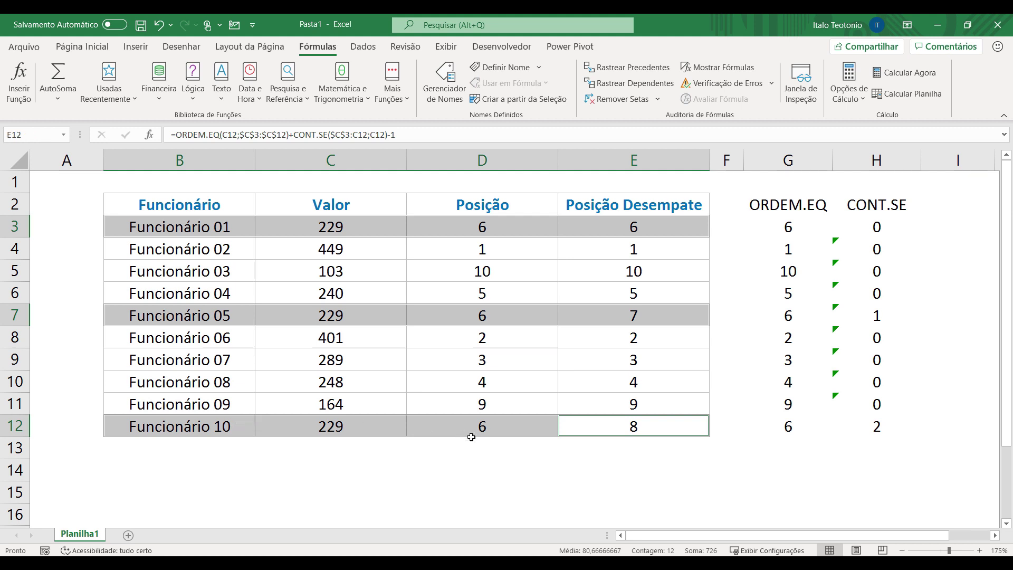
# Step: Inspect the ORDEM.EQ formula in G12 and the CONT.SE formula in H12, and compare them with the combined formula in E12
pyautogui.click(876, 427)
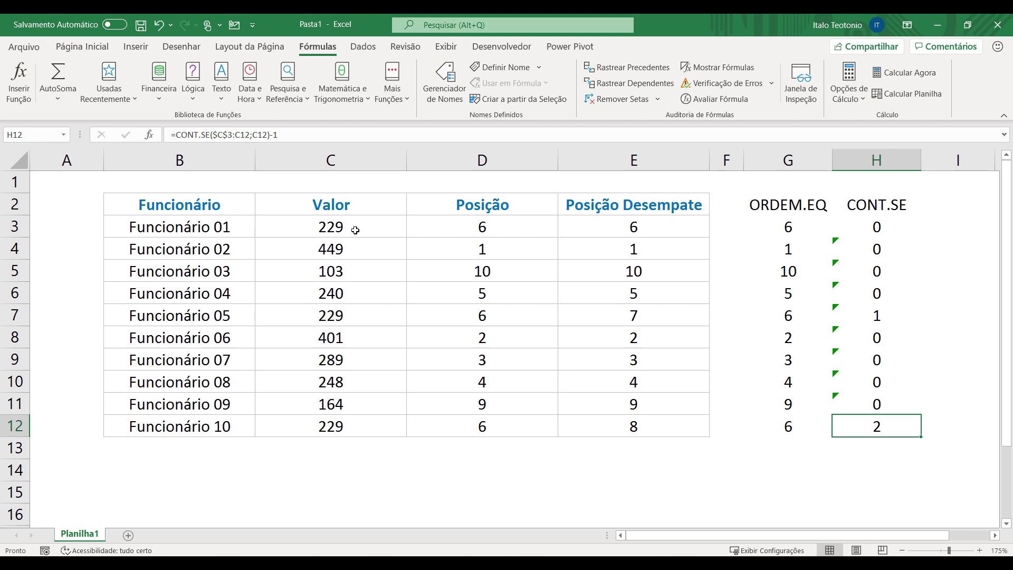
pyautogui.click(787, 428)
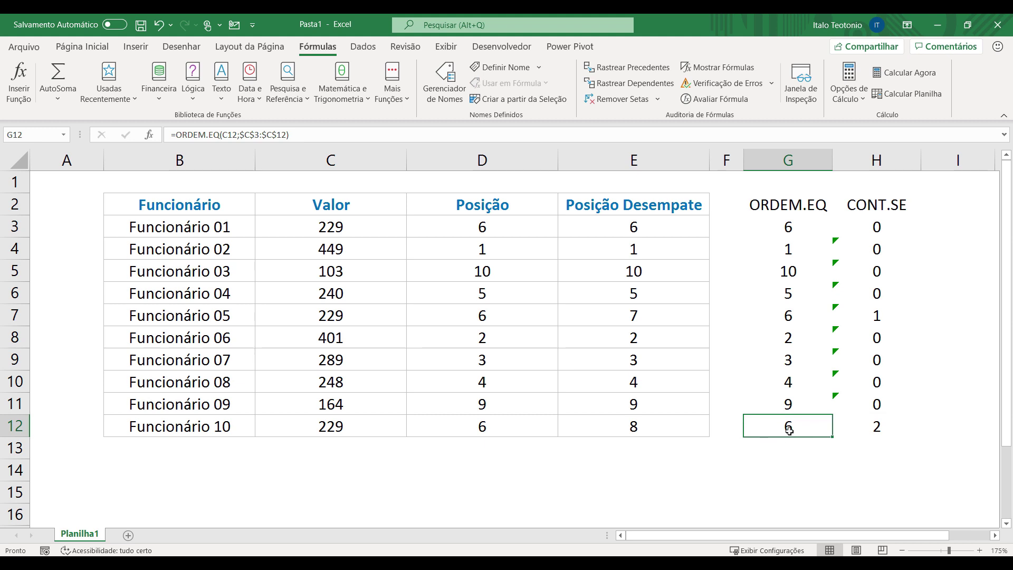
pyautogui.doubleClick(789, 430)
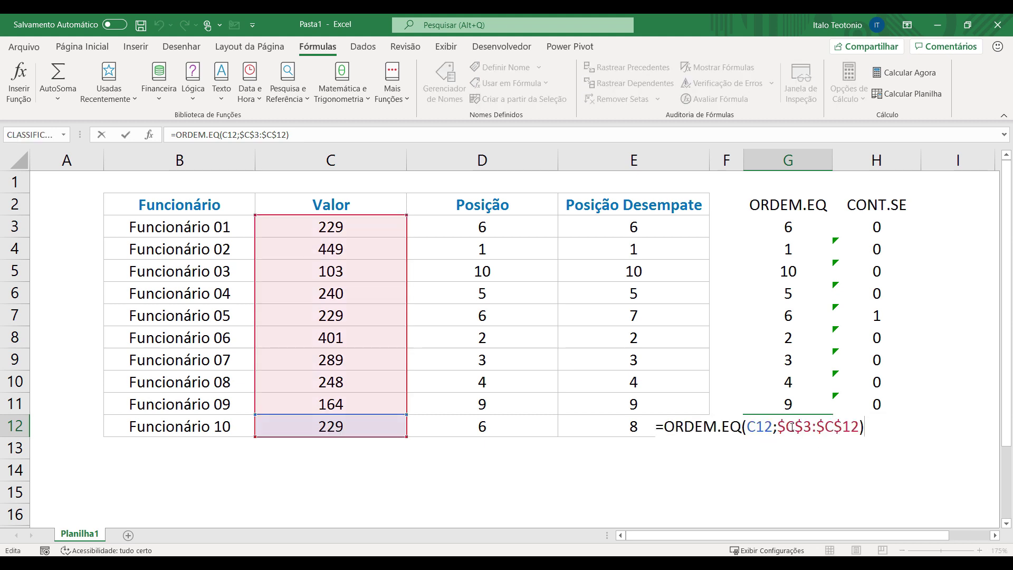
pyautogui.press('Escape')
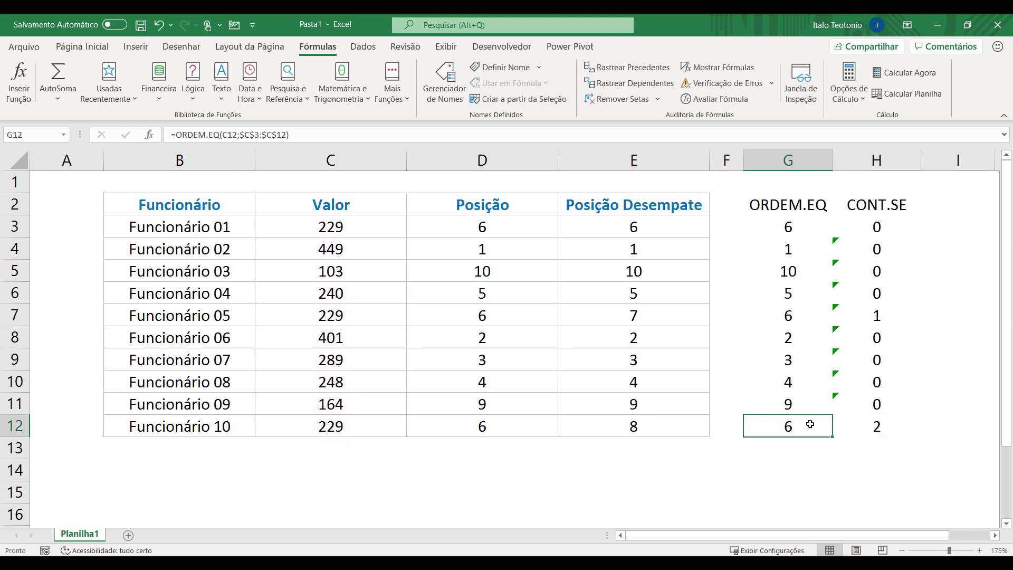
pyautogui.click(859, 426)
pyautogui.doubleClick(859, 426)
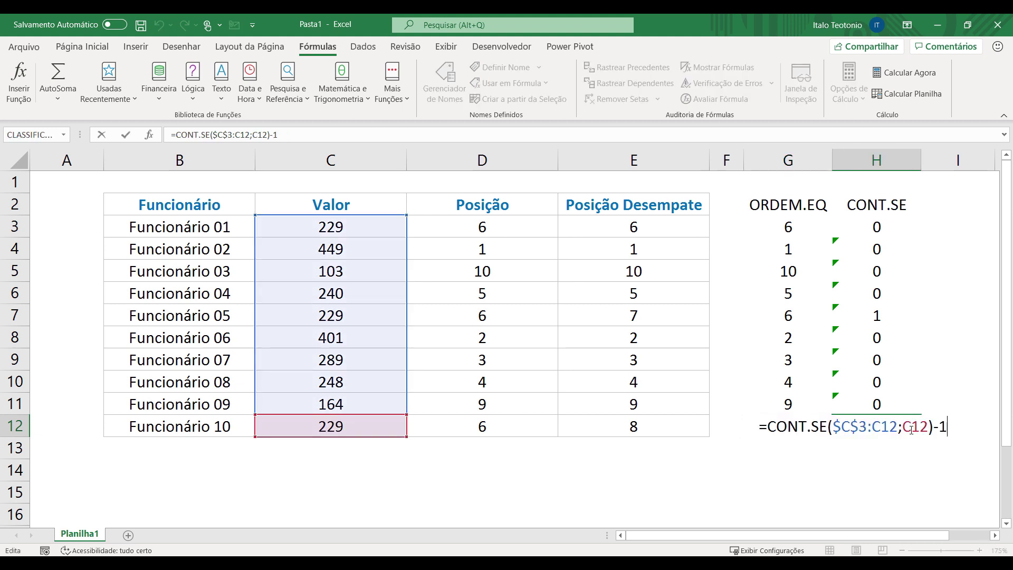
pyautogui.press('Return')
pyautogui.click(650, 427)
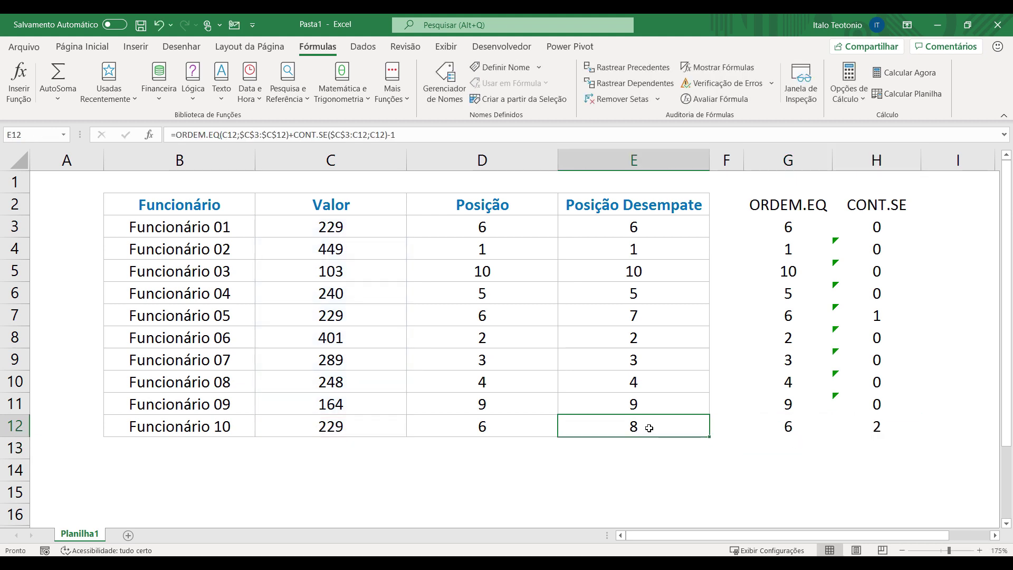